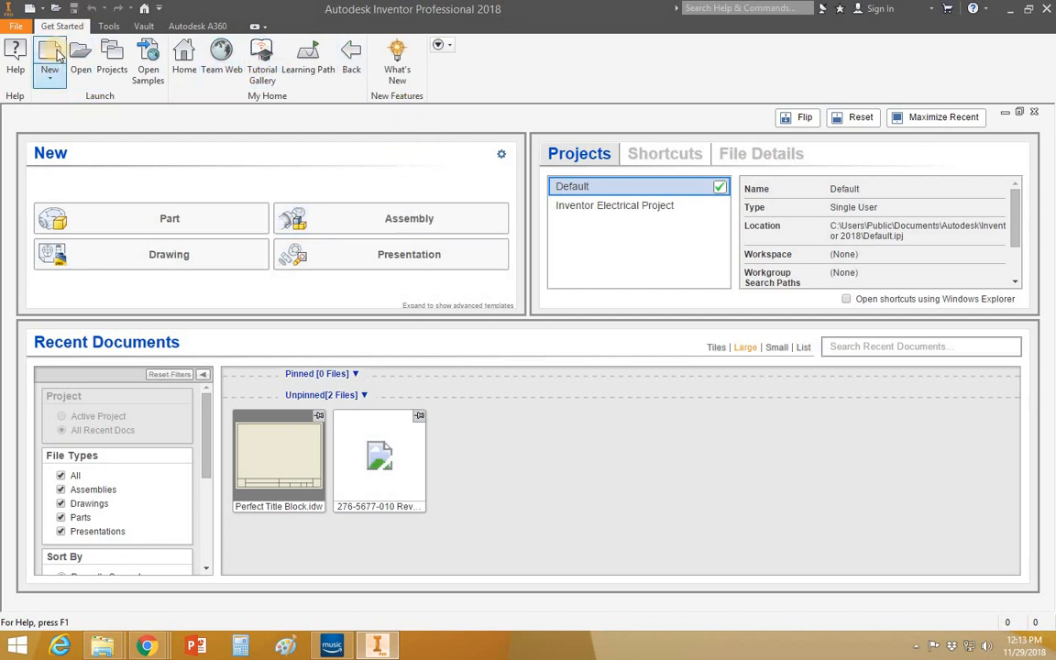
Open the project manager and start creating a new single-user project
click(111, 66)
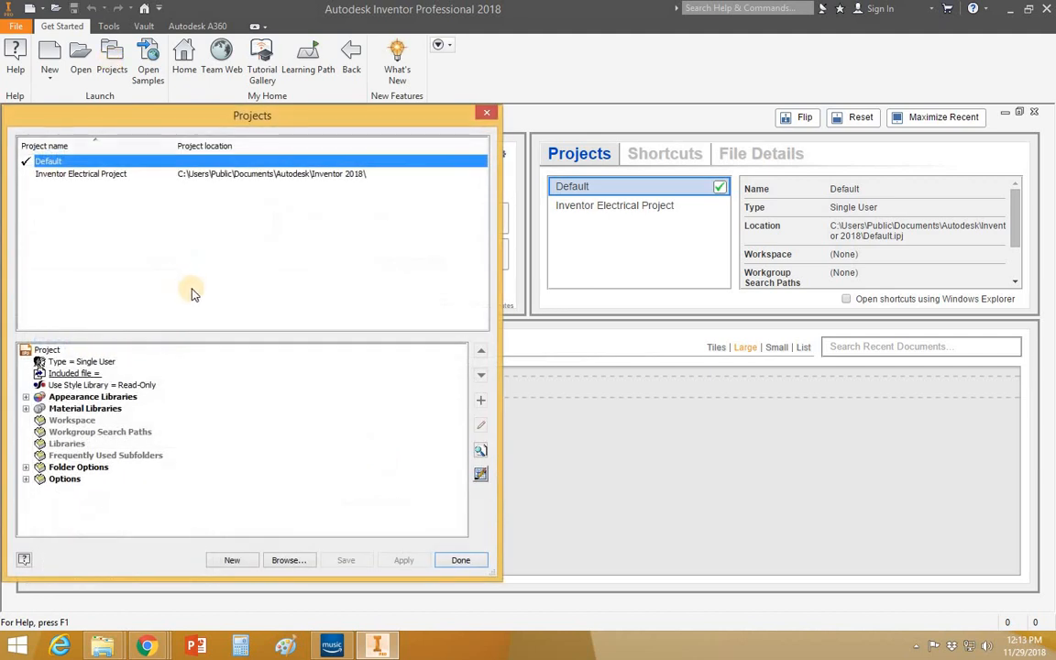
click(101, 175)
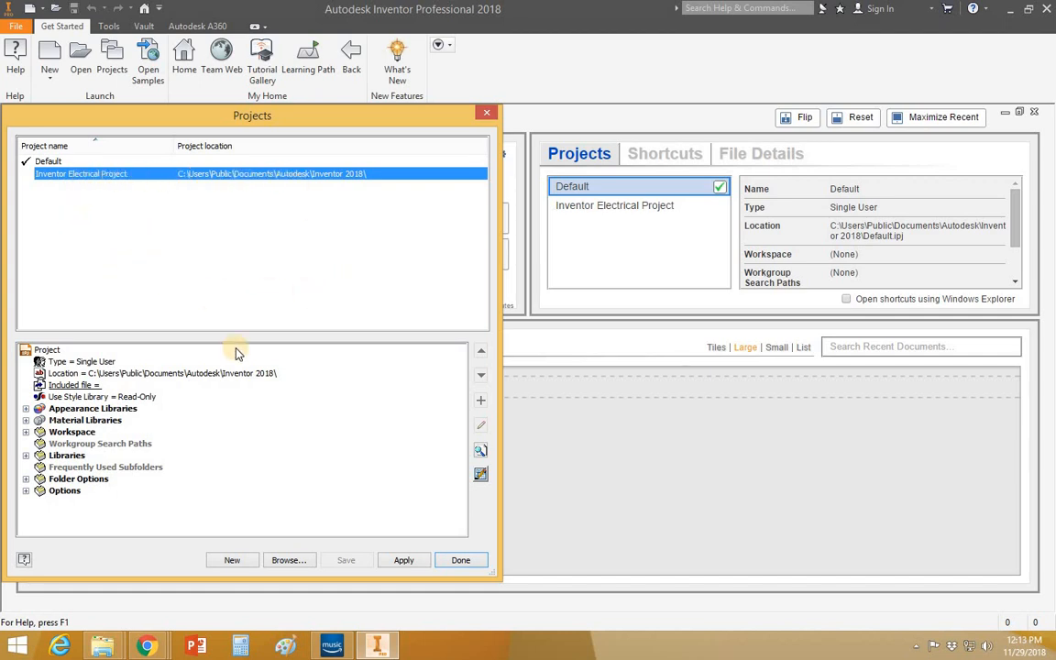
click(57, 162)
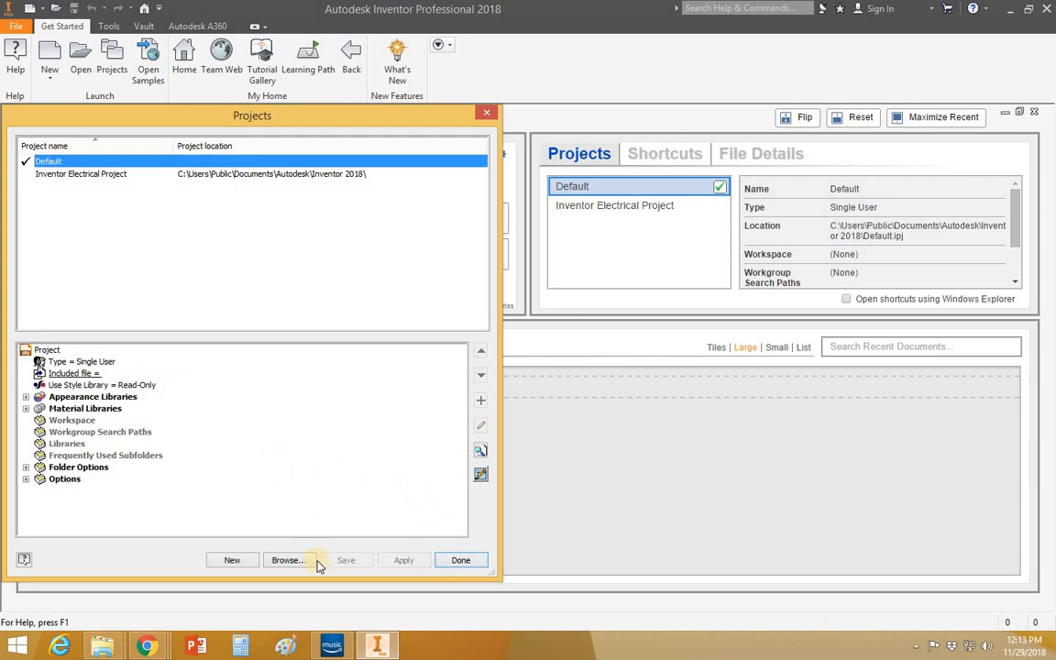
click(233, 561)
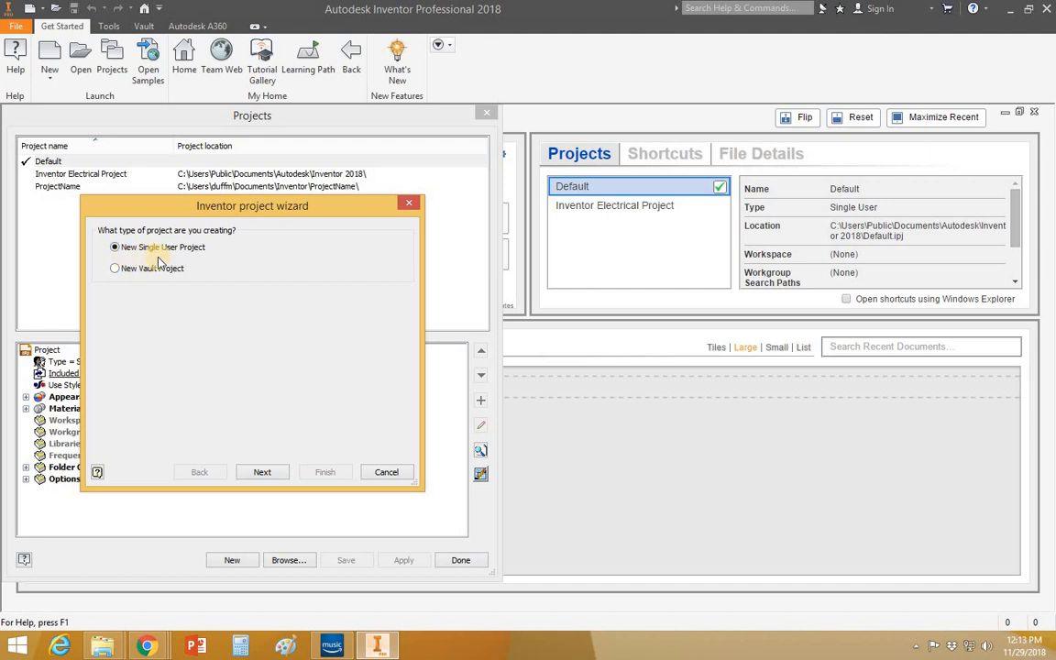
click(263, 473)
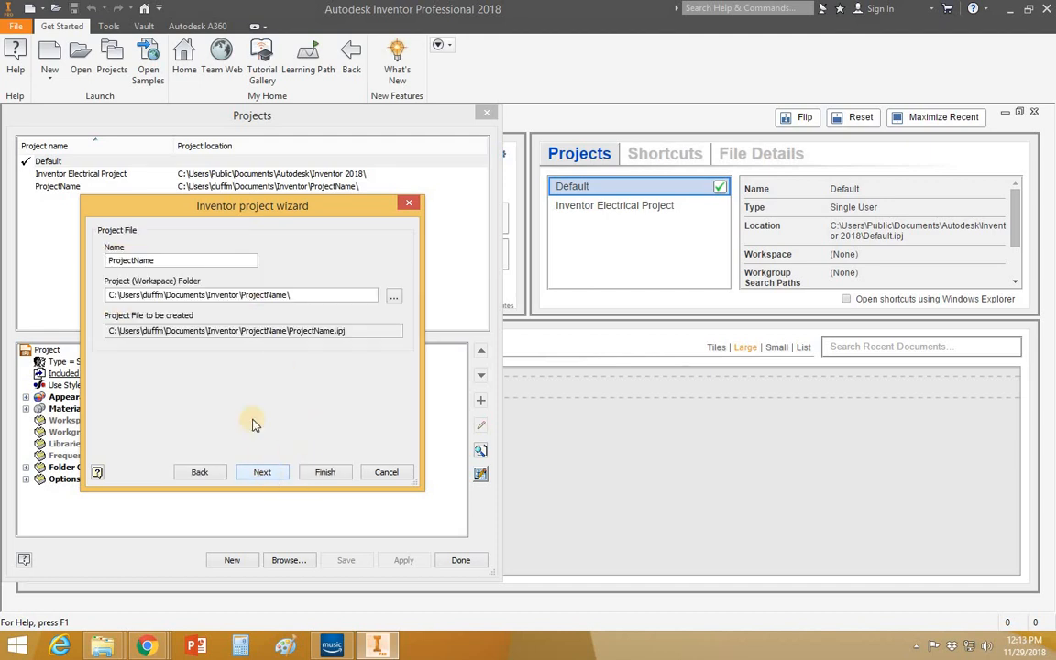
Name the new project "13 - Isometrics"
double_click(160, 261)
text(13)
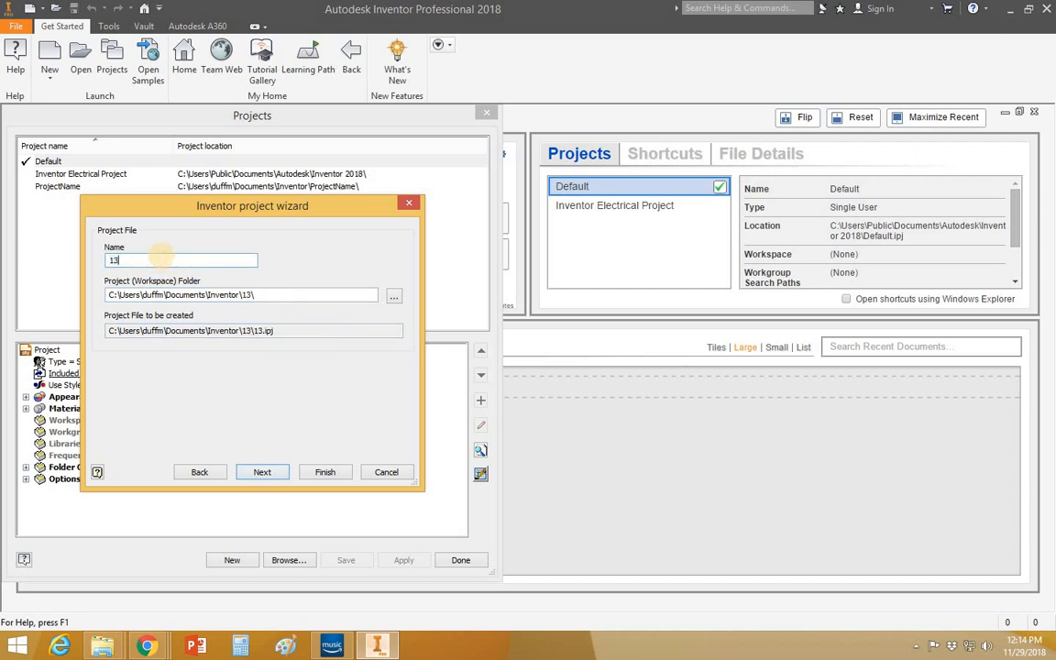
text(Isom)
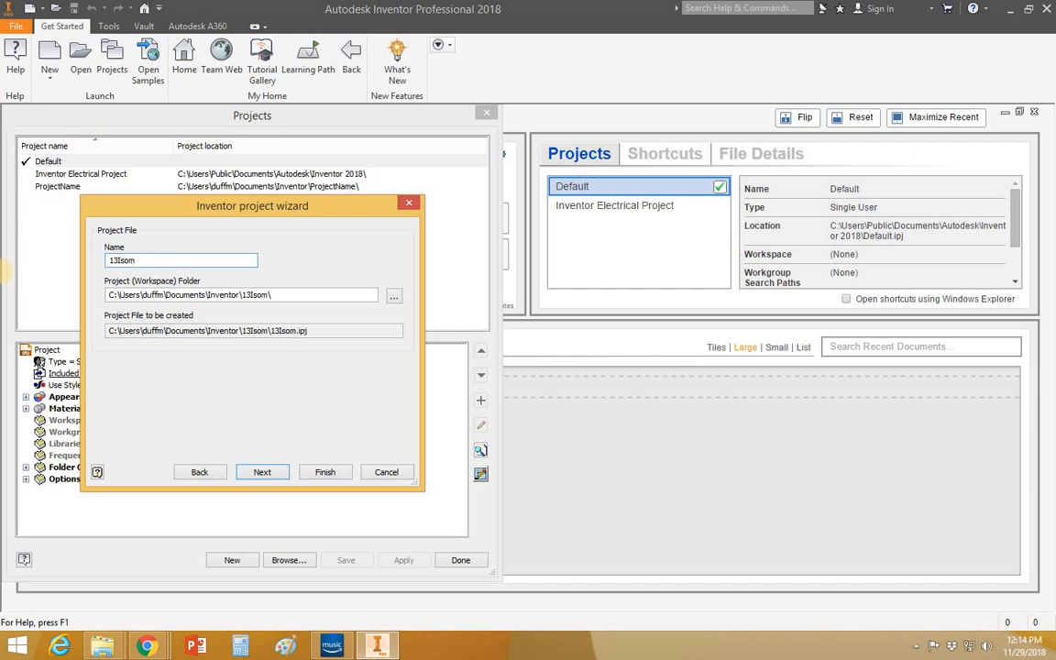
key(BackSpace)
key(BackSpace)
key(BackSpace)
key(BackSpace)
text(-)
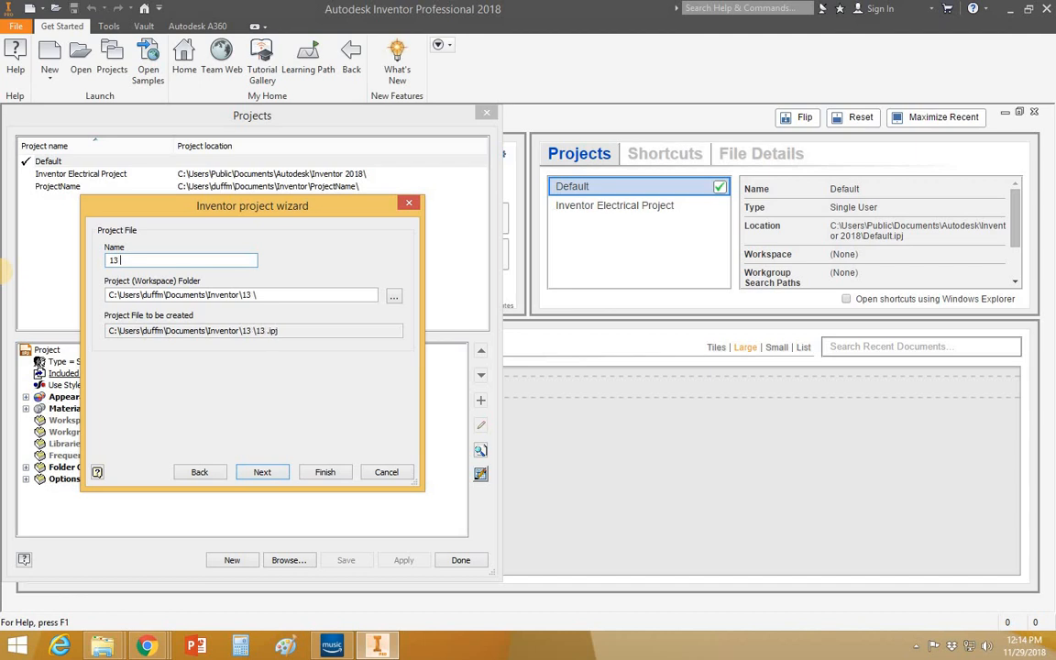
text( Isometrics)
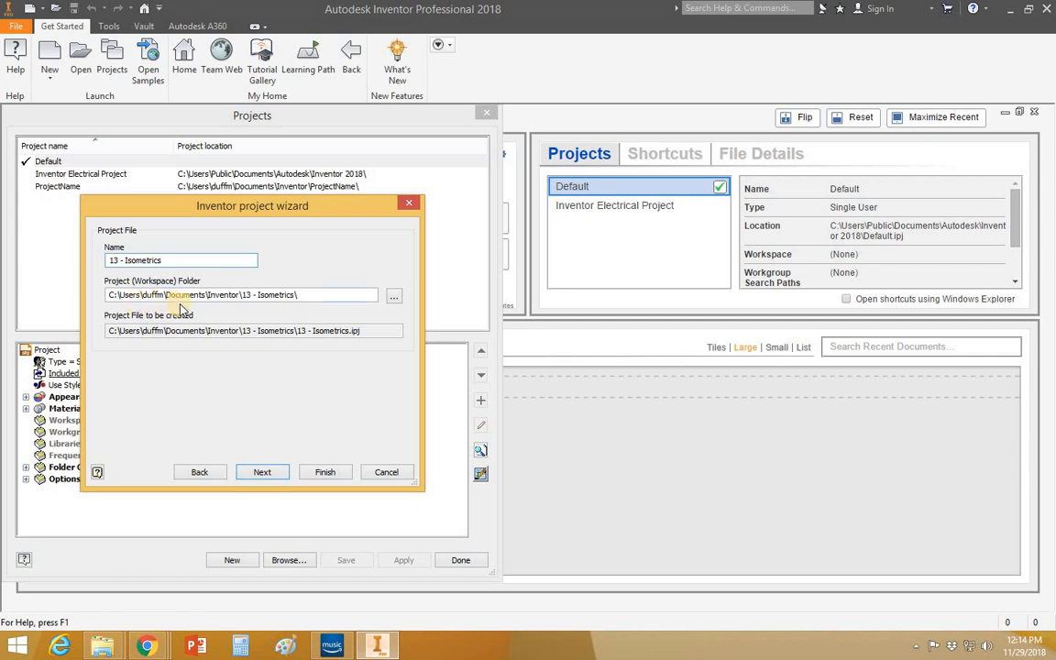
Set the project's workspace folder to the root of the Z: network drive
click(395, 297)
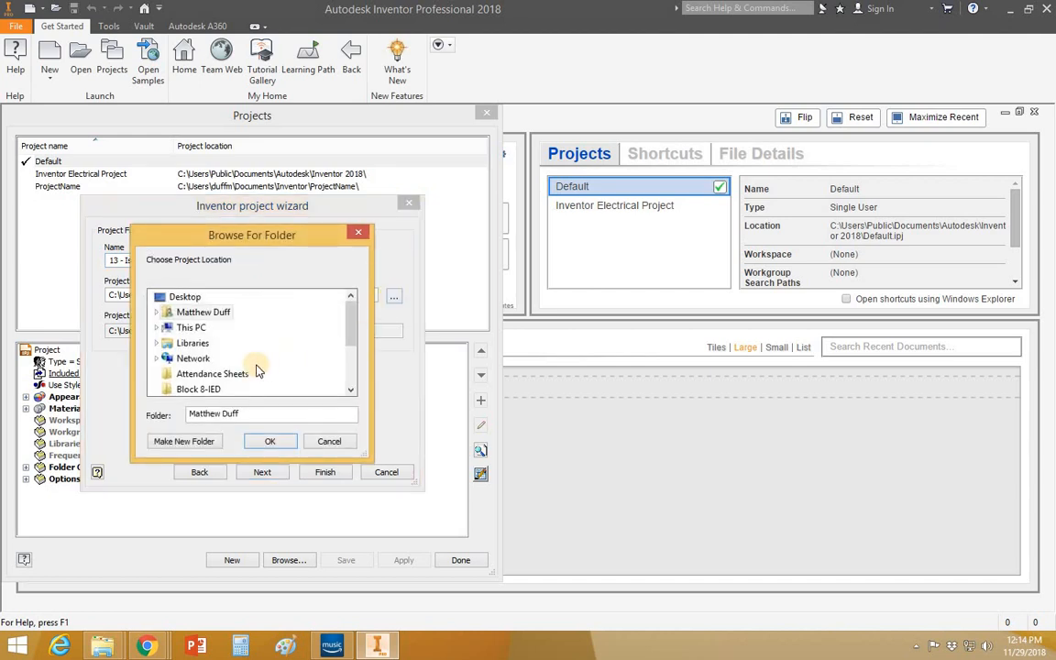
click(192, 328)
double_click(191, 328)
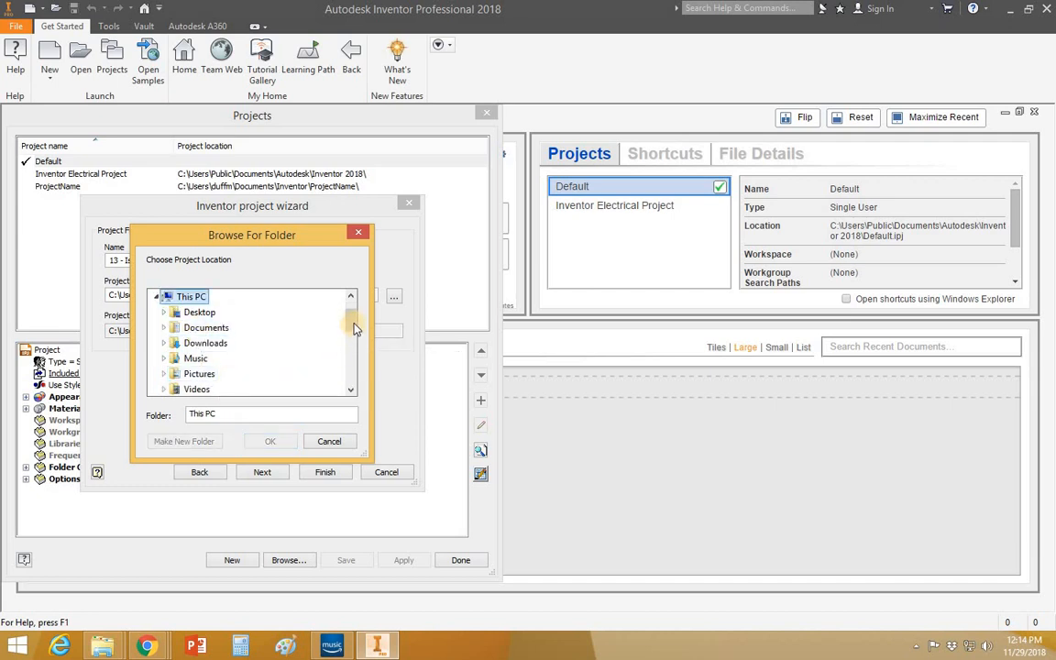
drag(353, 325, 349, 358)
double_click(209, 328)
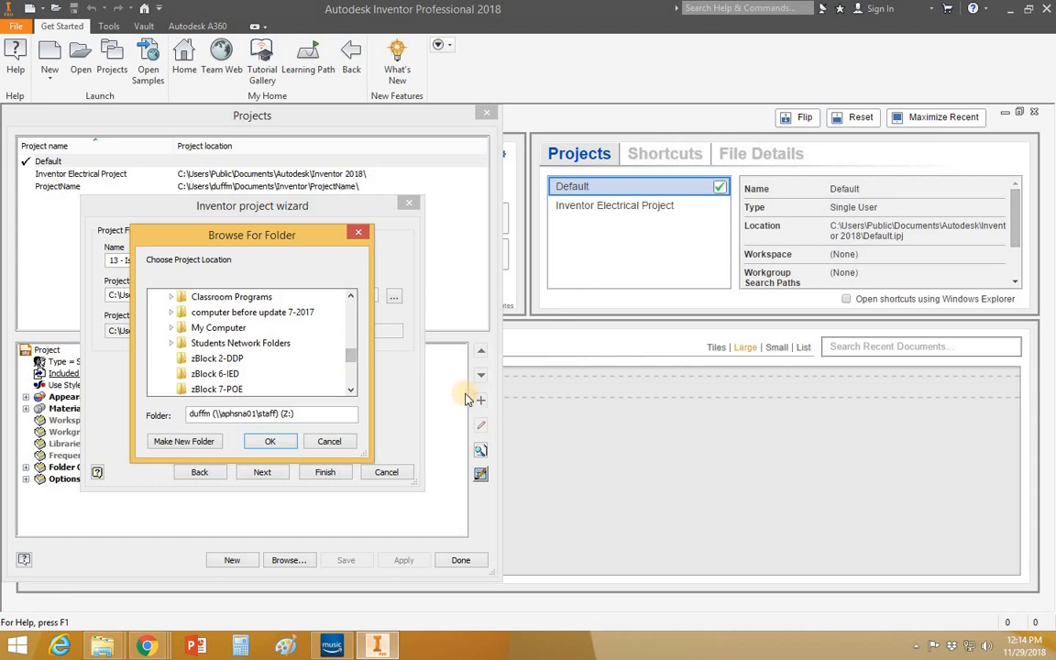
mouse_move(353, 356)
mouse_down()
mouse_move(348, 314)
mouse_move(344, 338)
mouse_up()
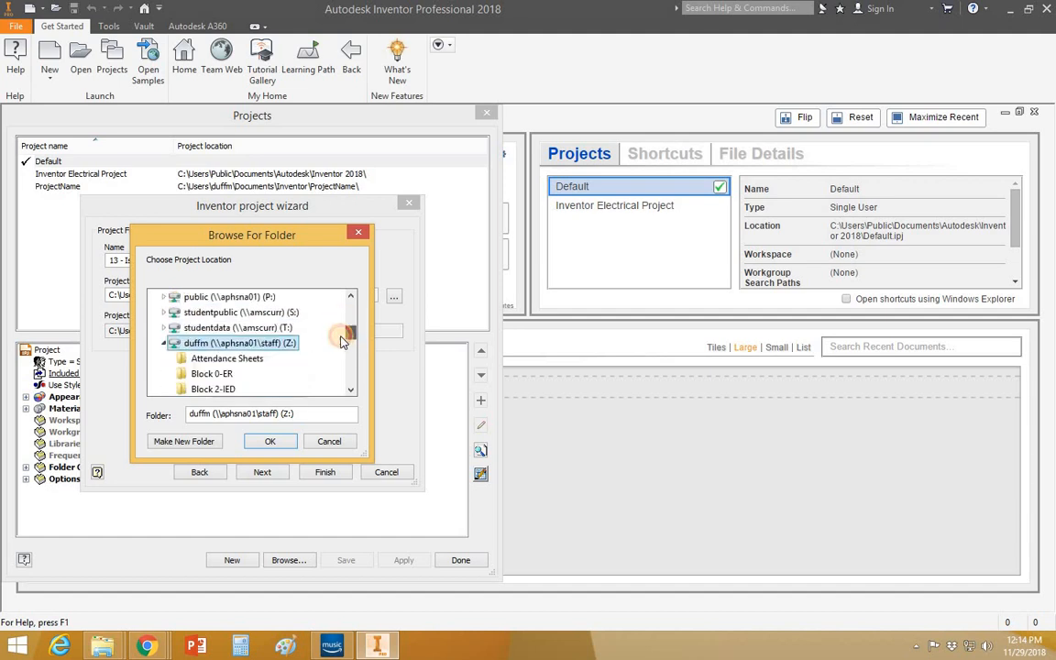
click(271, 443)
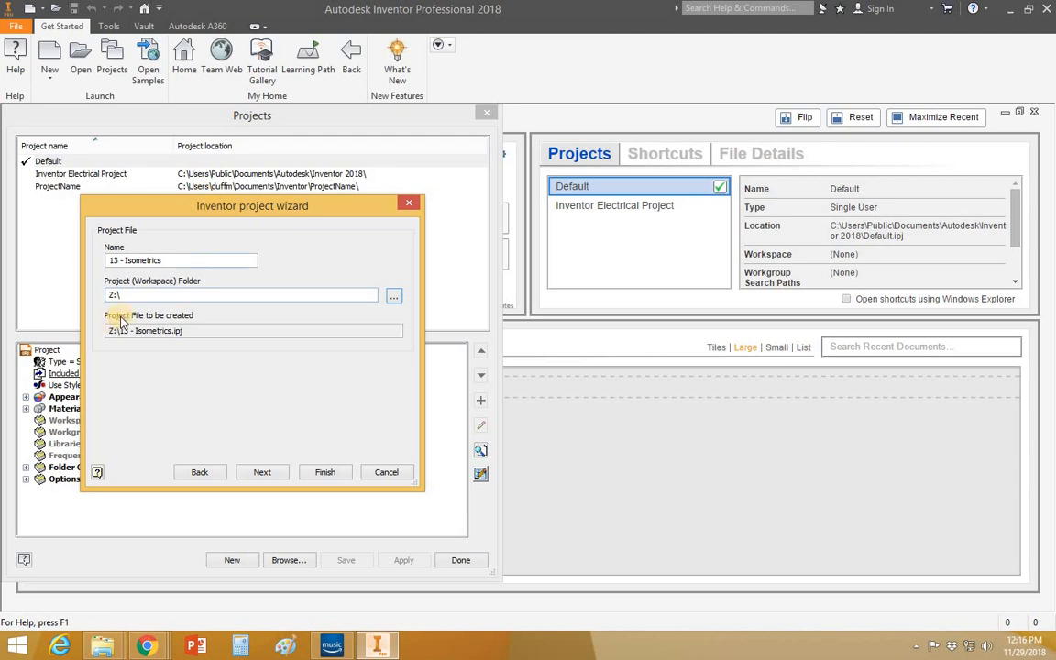
Set the project's workspace folder to the My Computer folder on the Z: network drive
click(394, 300)
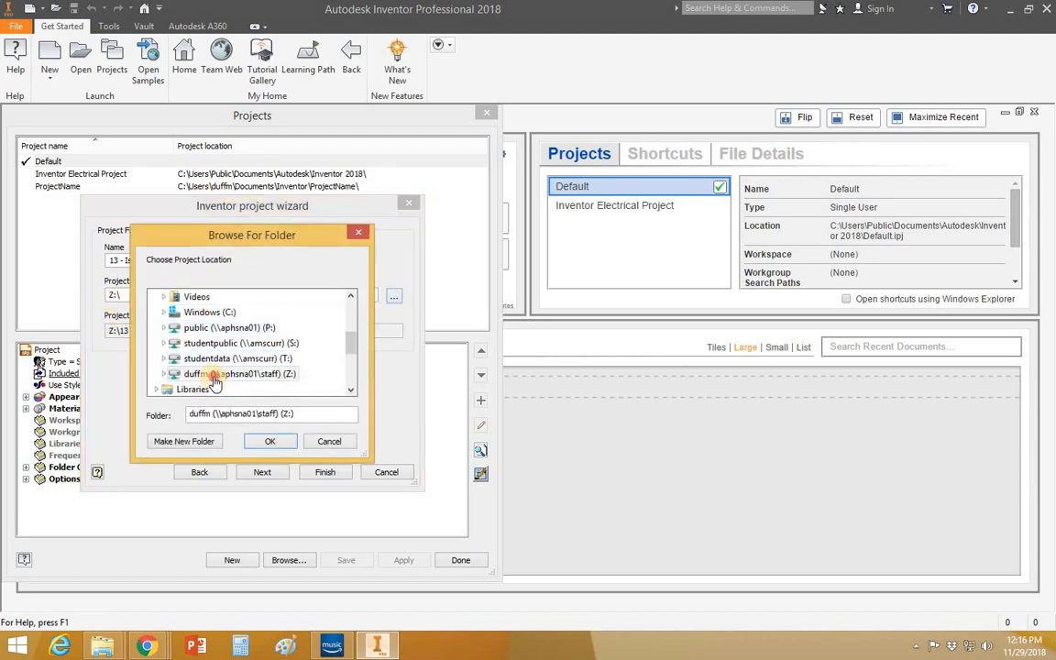
double_click(207, 376)
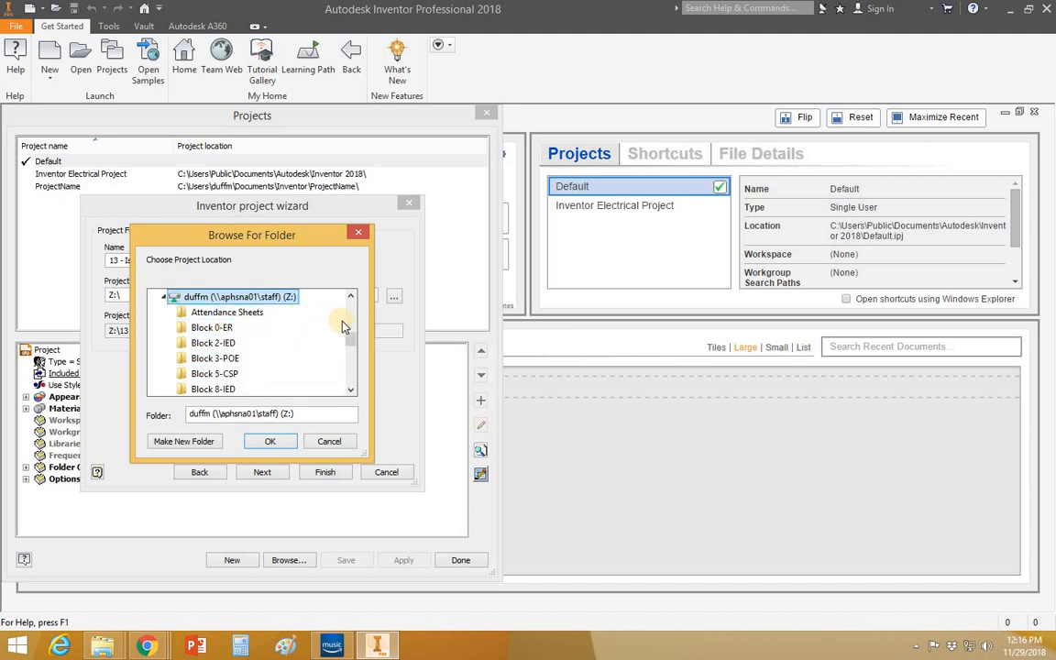
drag(354, 347, 354, 361)
scroll(351, 361, down, 1)
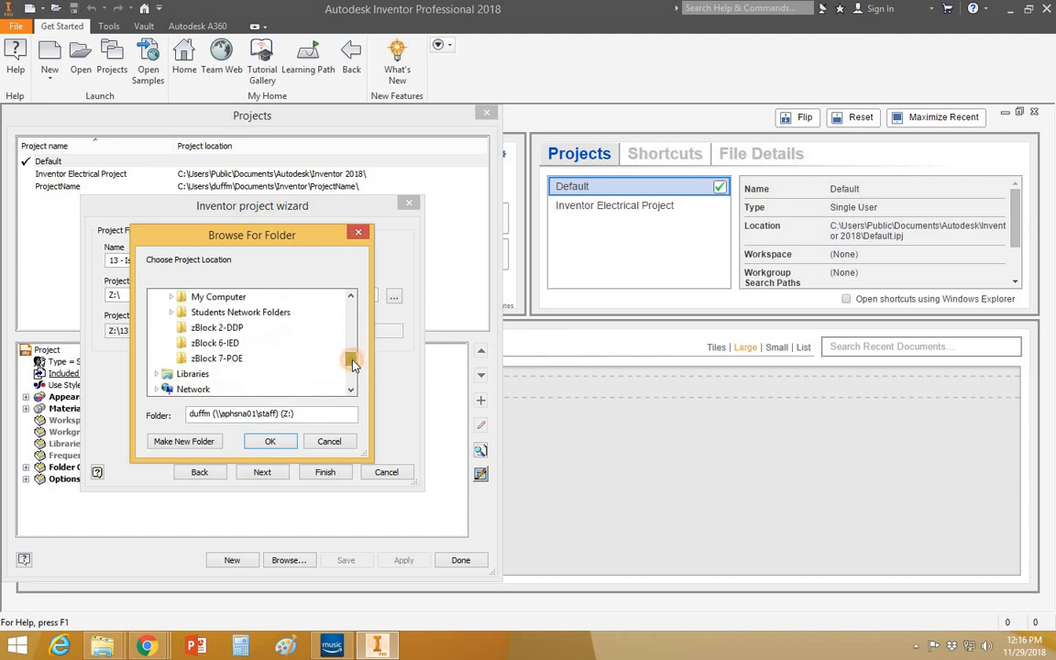
scroll(349, 356, up, 1)
click(221, 343)
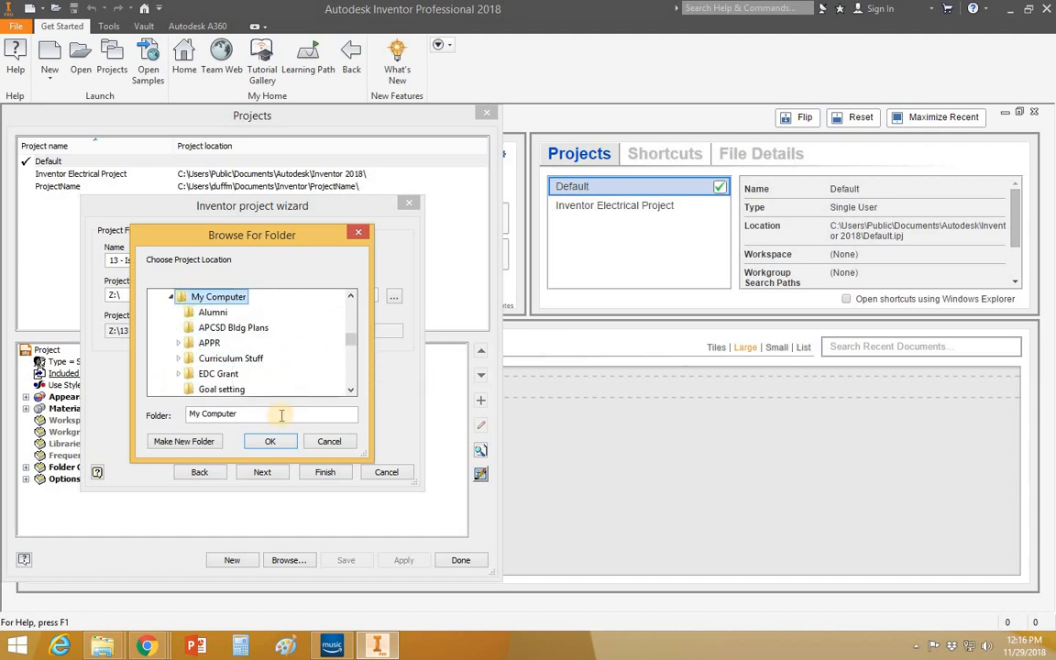
click(267, 442)
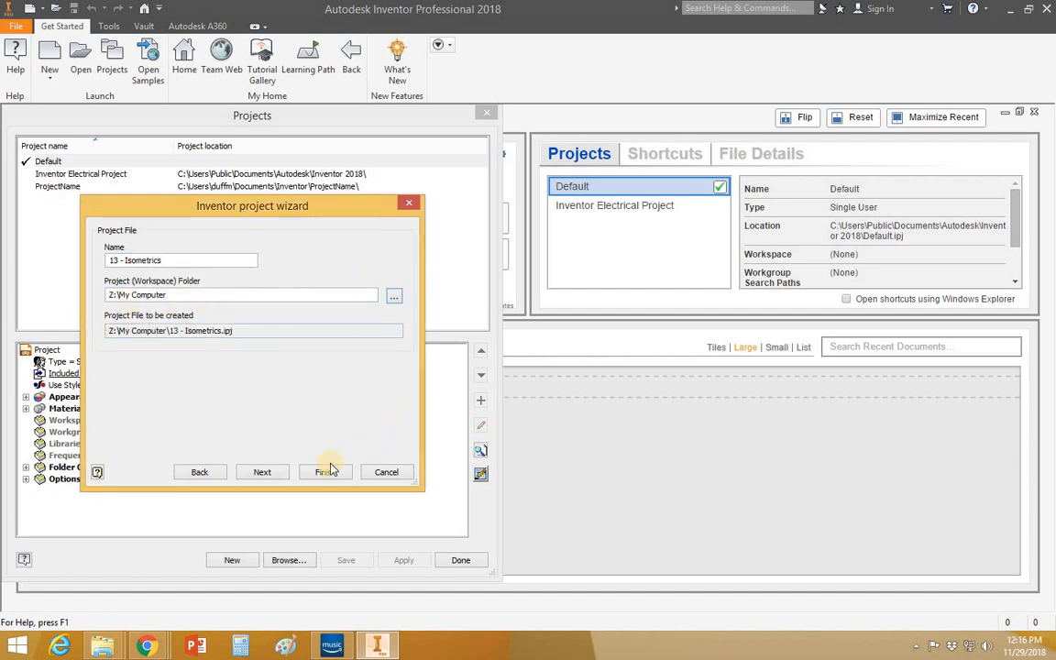
Finish creating the project without adding any libraries and close the project manager
click(265, 473)
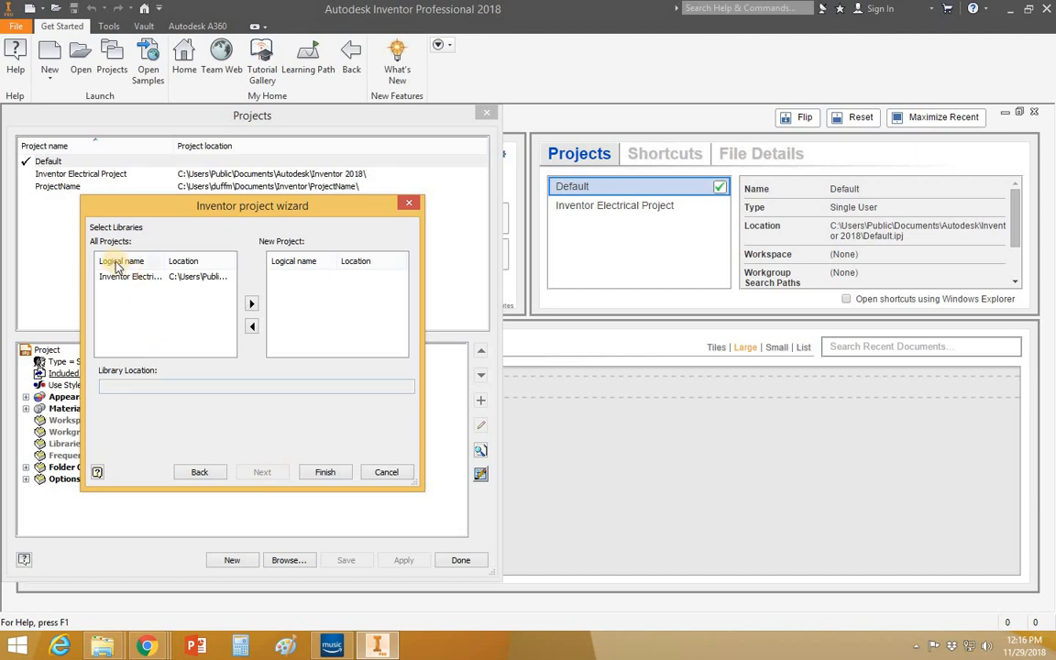
click(328, 472)
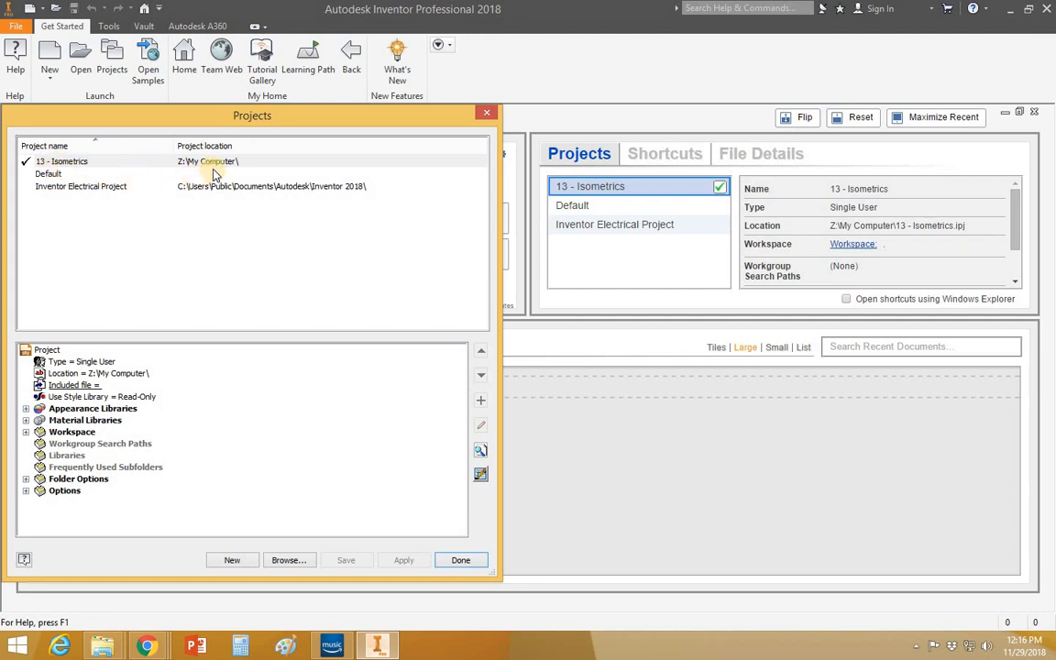
click(461, 560)
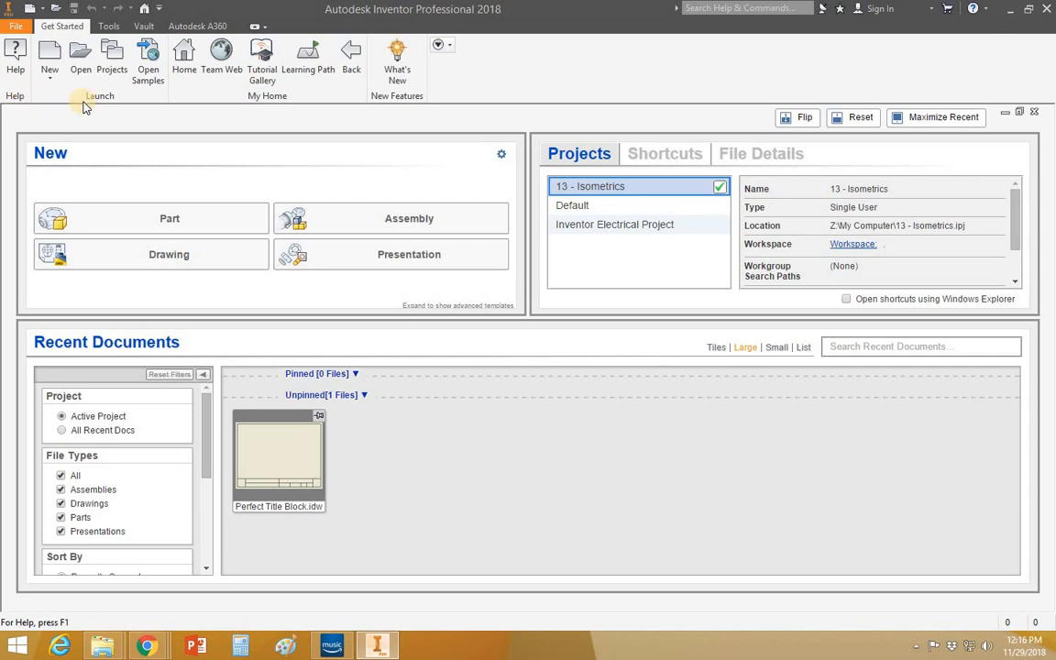
In the application's file options, set the Undo folder to Z:\My Computer\ and accept the change
click(105, 28)
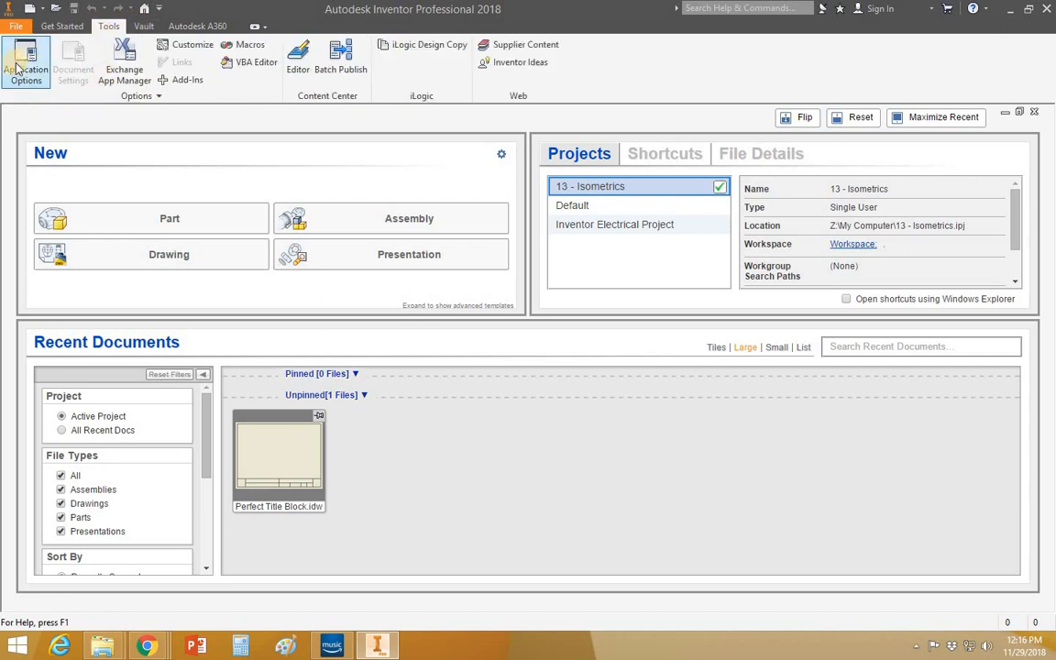
click(26, 57)
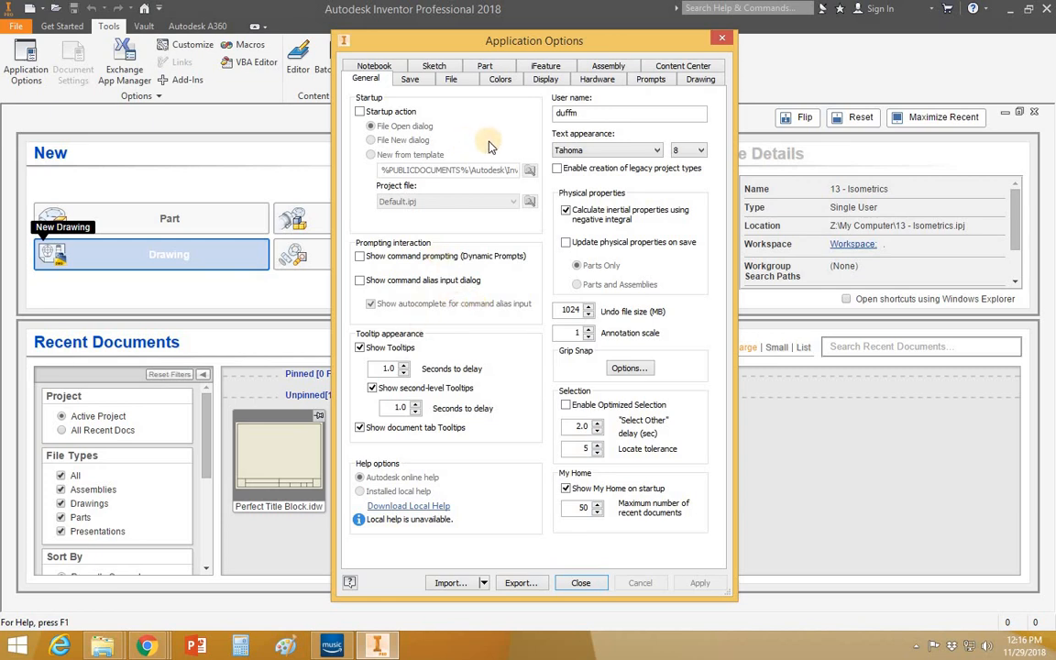
click(451, 79)
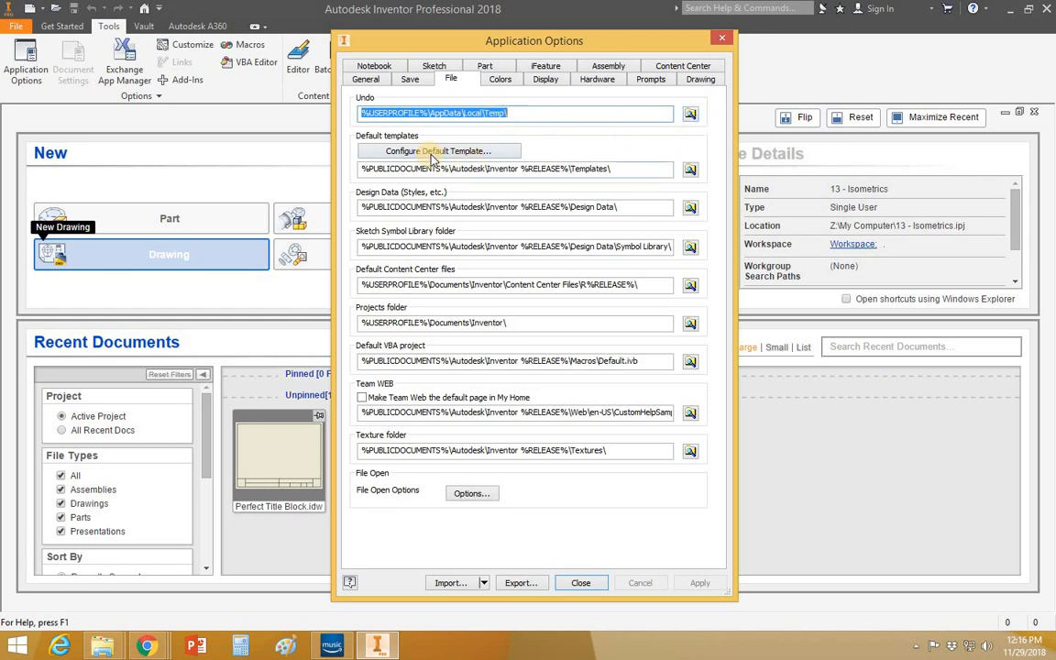
click(693, 117)
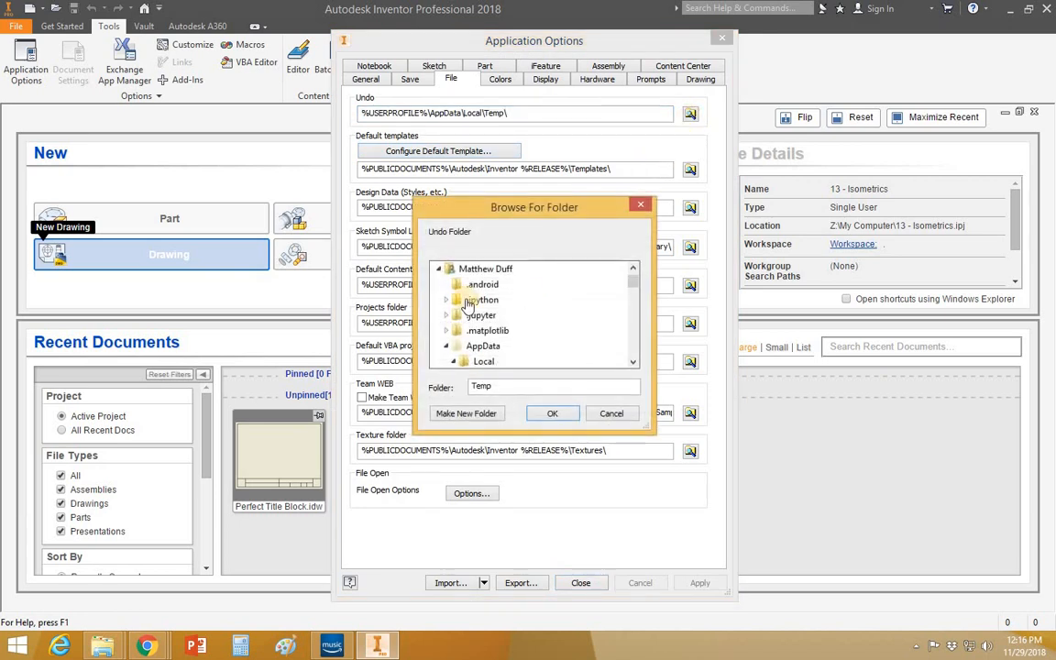
drag(631, 282, 619, 347)
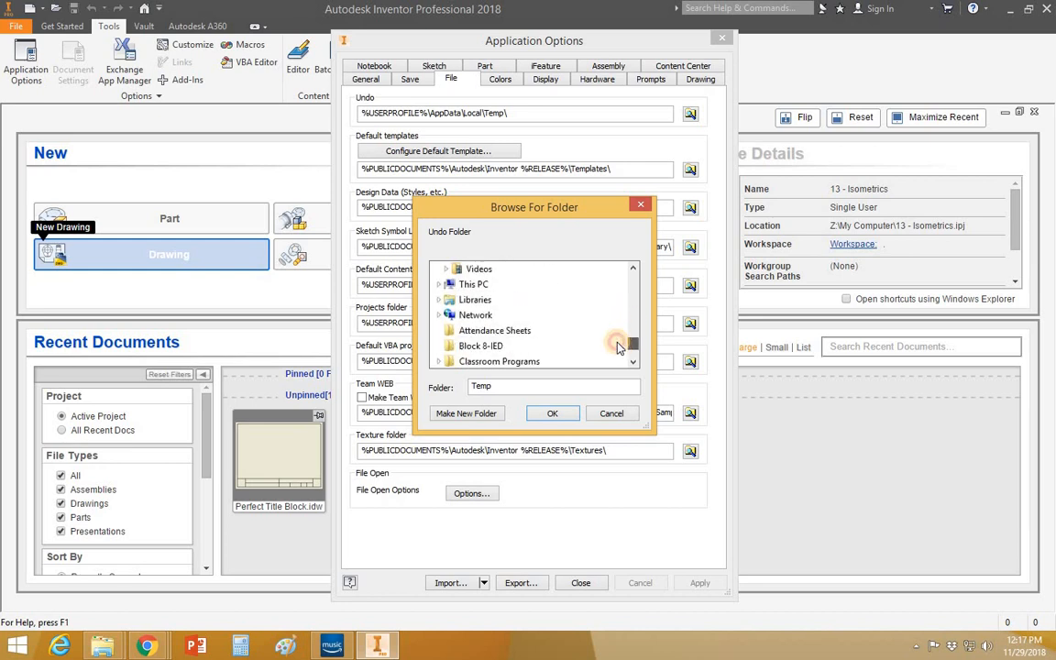
click(466, 286)
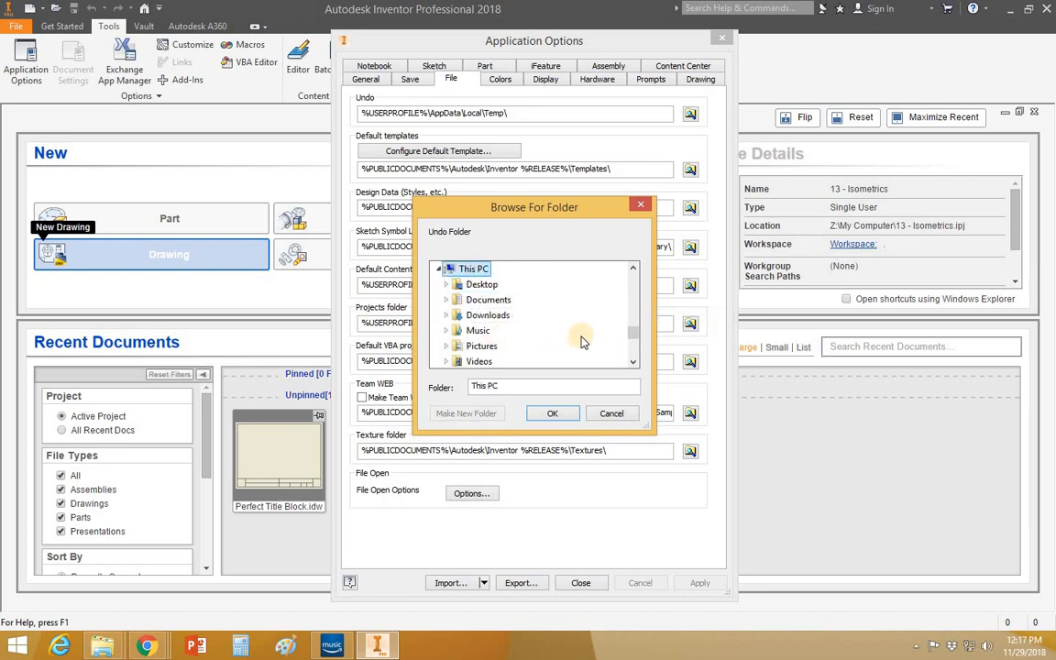
drag(632, 338, 637, 341)
click(495, 286)
double_click(501, 332)
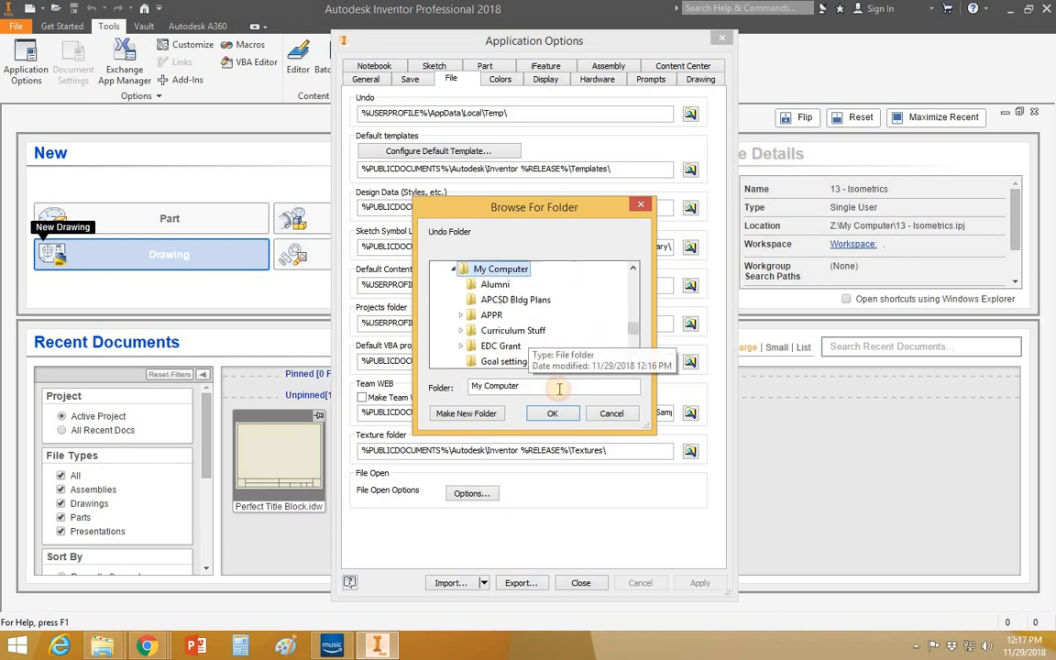
click(557, 413)
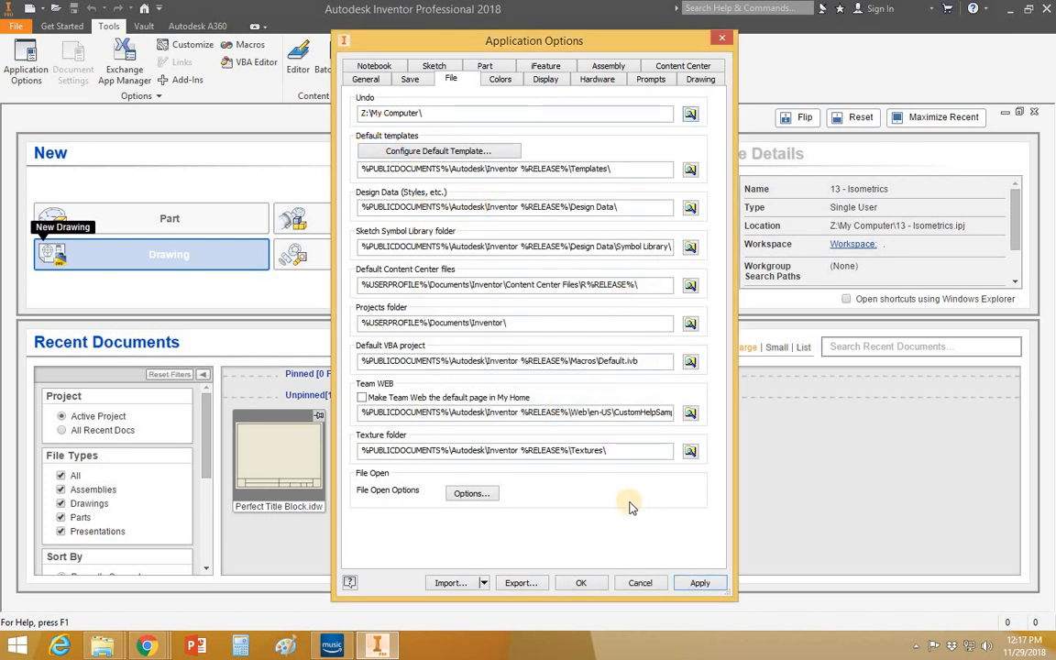
click(576, 587)
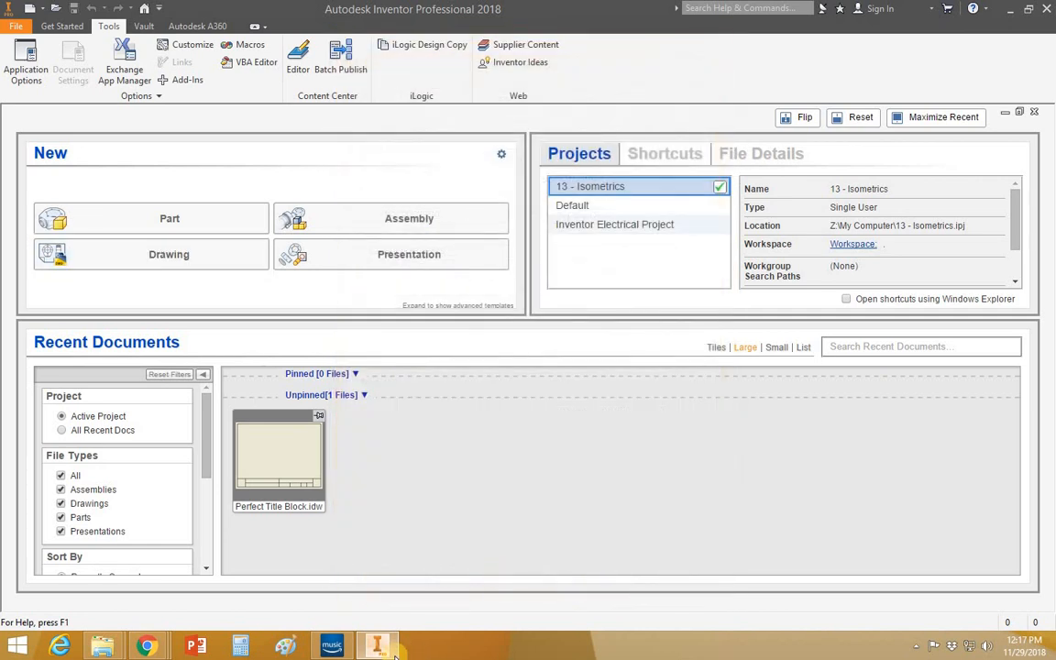
Create a new part file in the active project
mouse_move(396, 653)
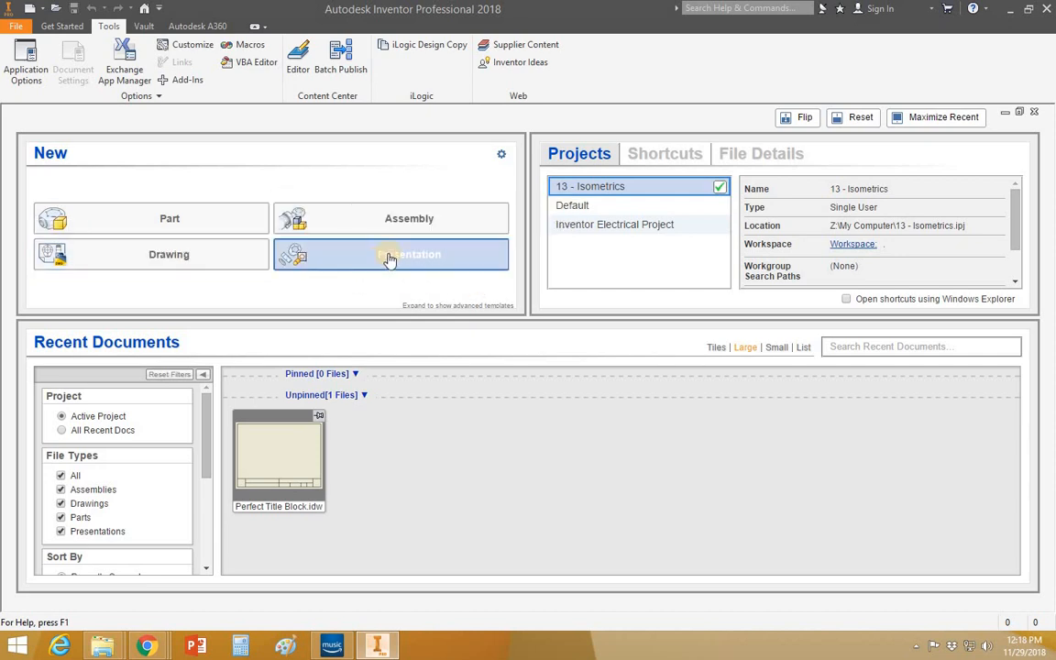
click(192, 221)
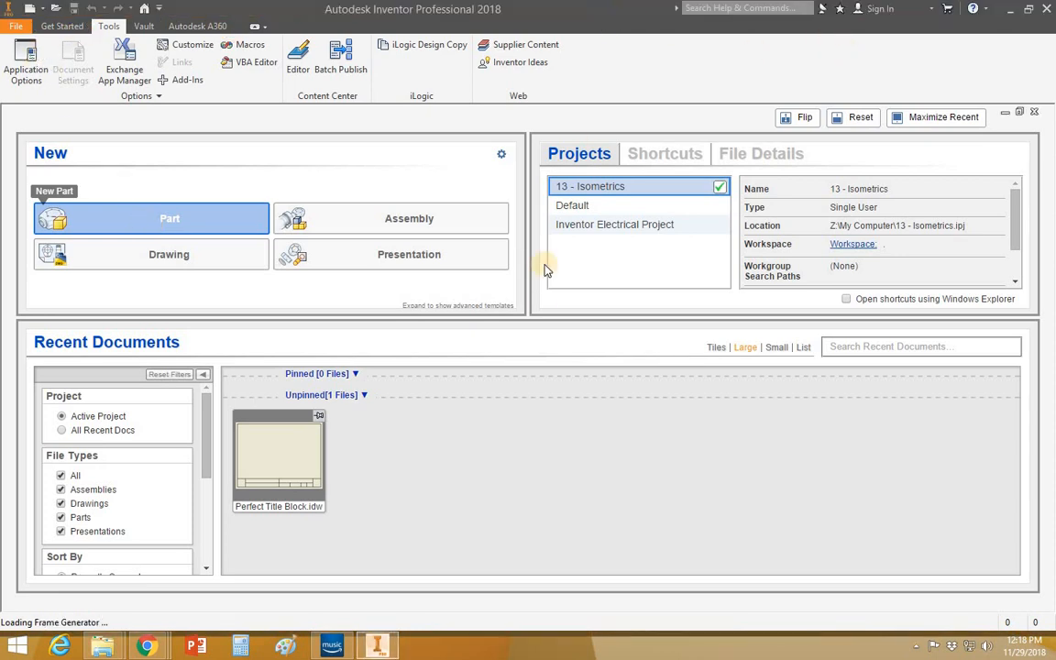
click(170, 217)
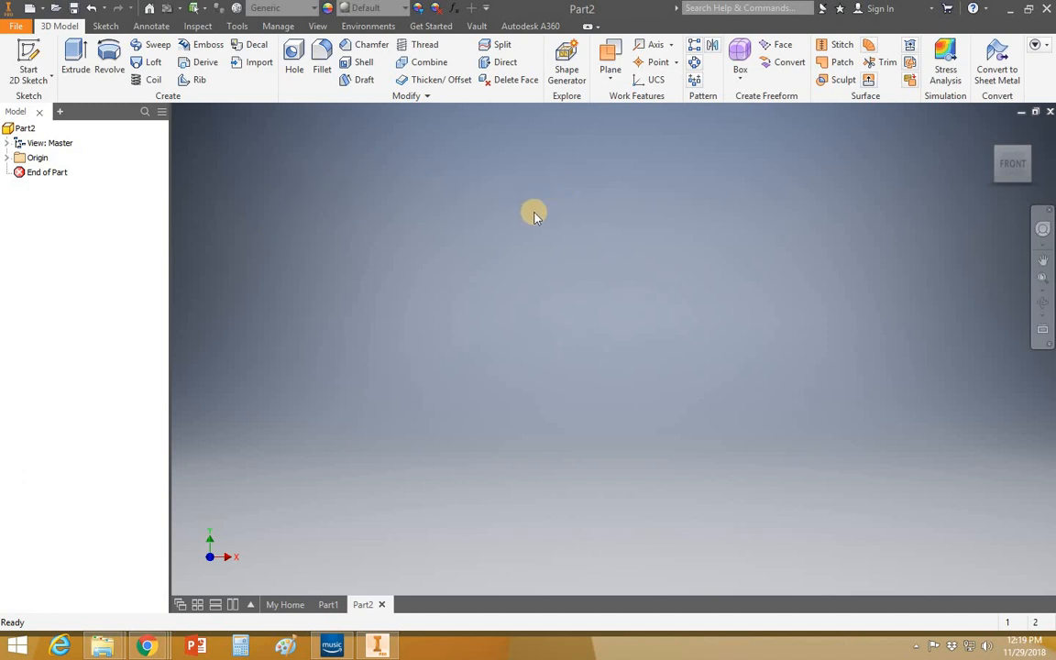
Start a 2D sketch on the front (XY) origin plane of the new part
click(33, 57)
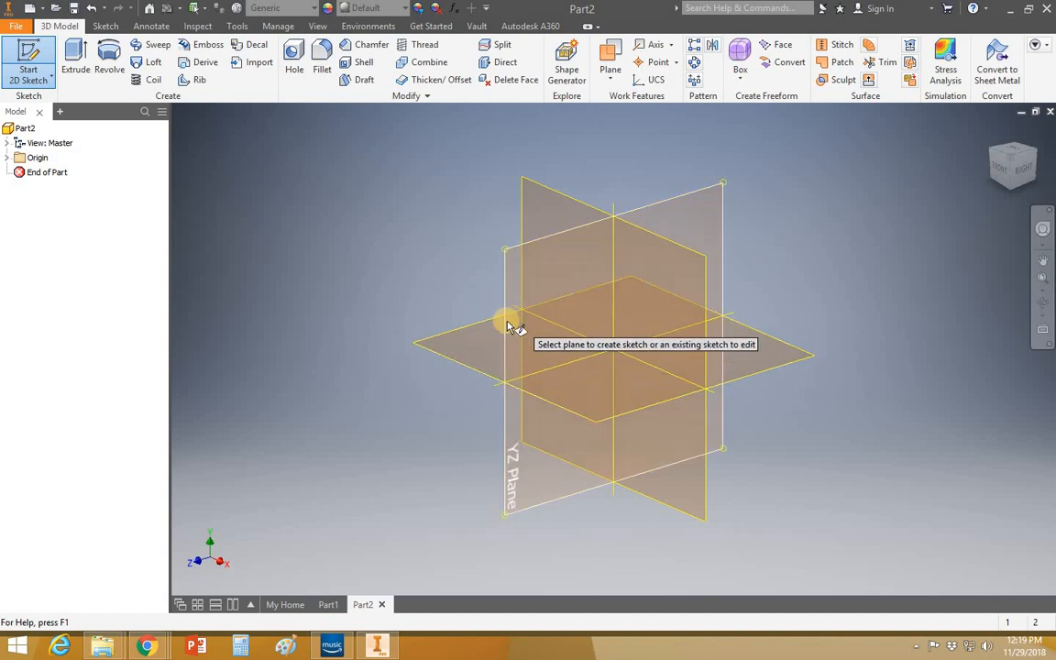
mouse_move(530, 349)
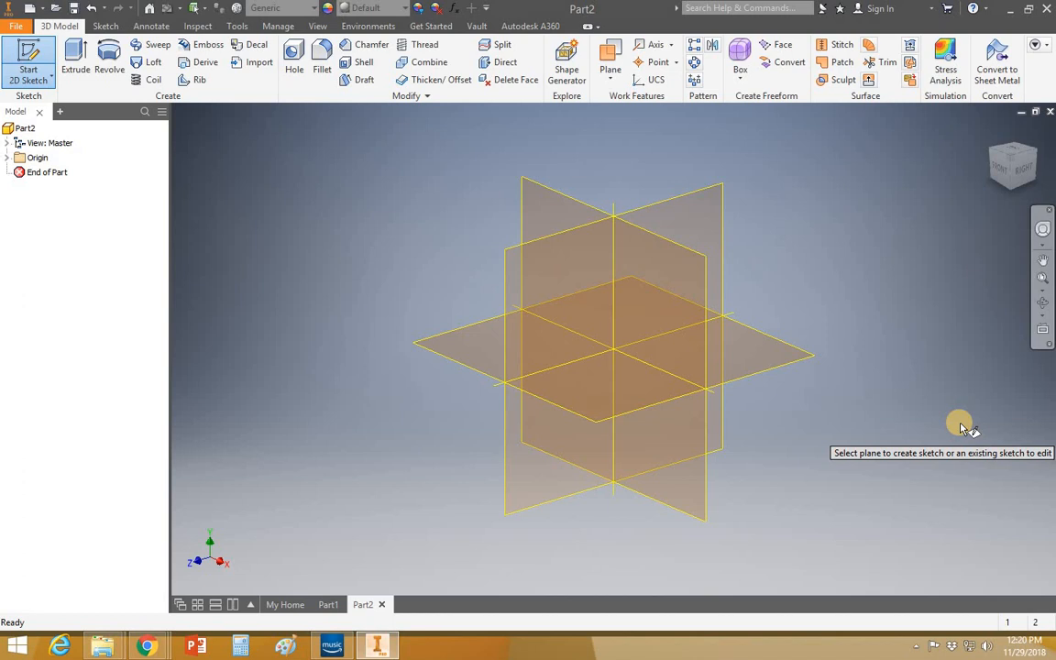
click(558, 193)
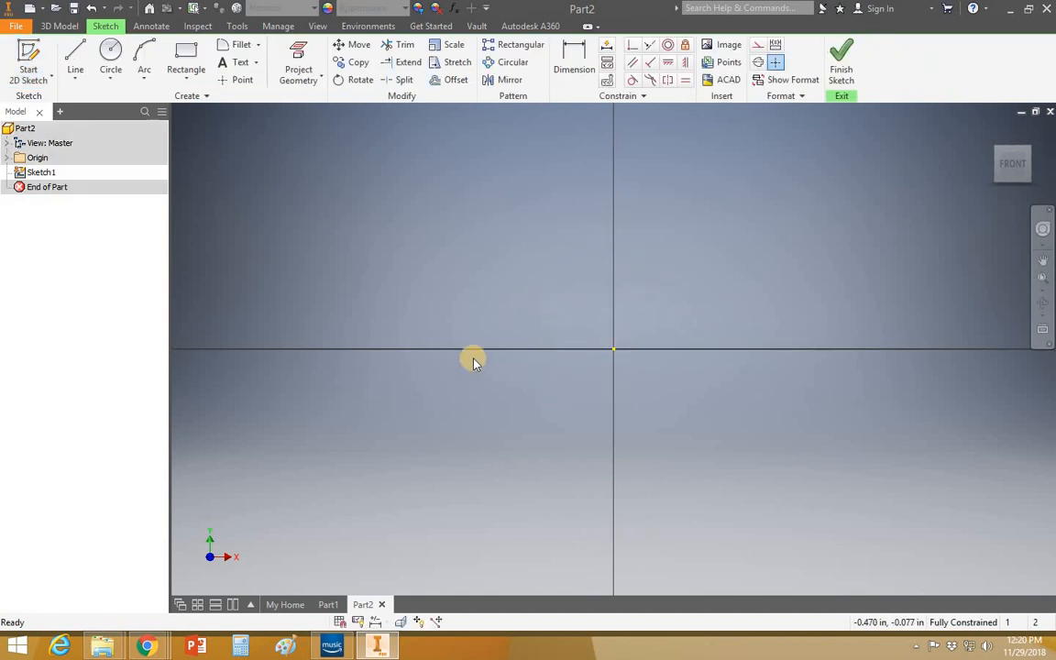
scroll(467, 313, down, 5)
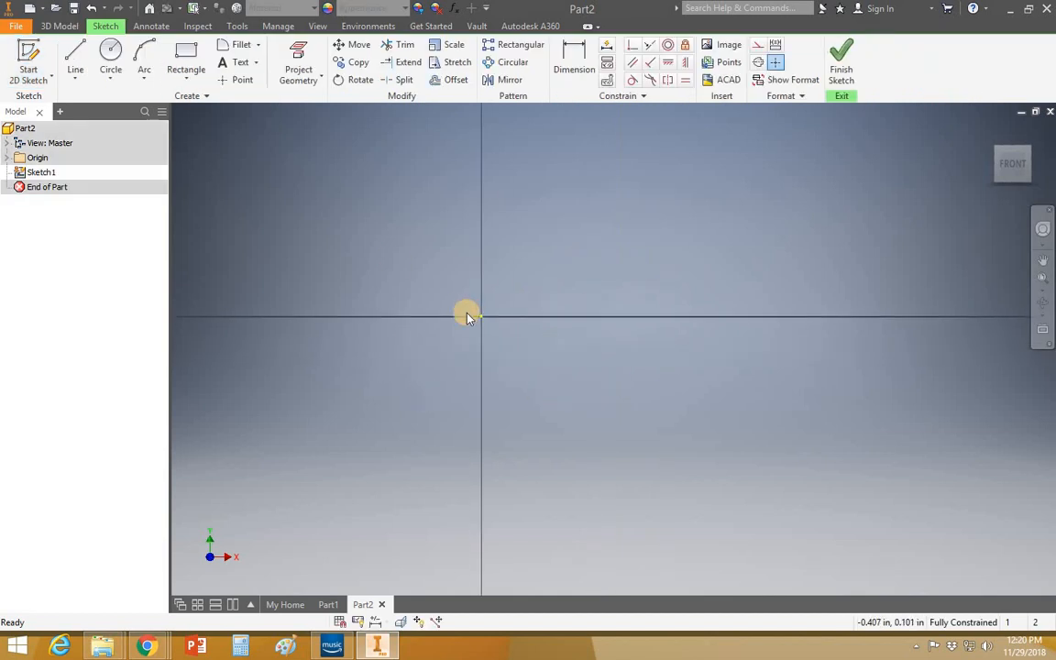
scroll(466, 316, up, 5)
scroll(362, 289, down, 3)
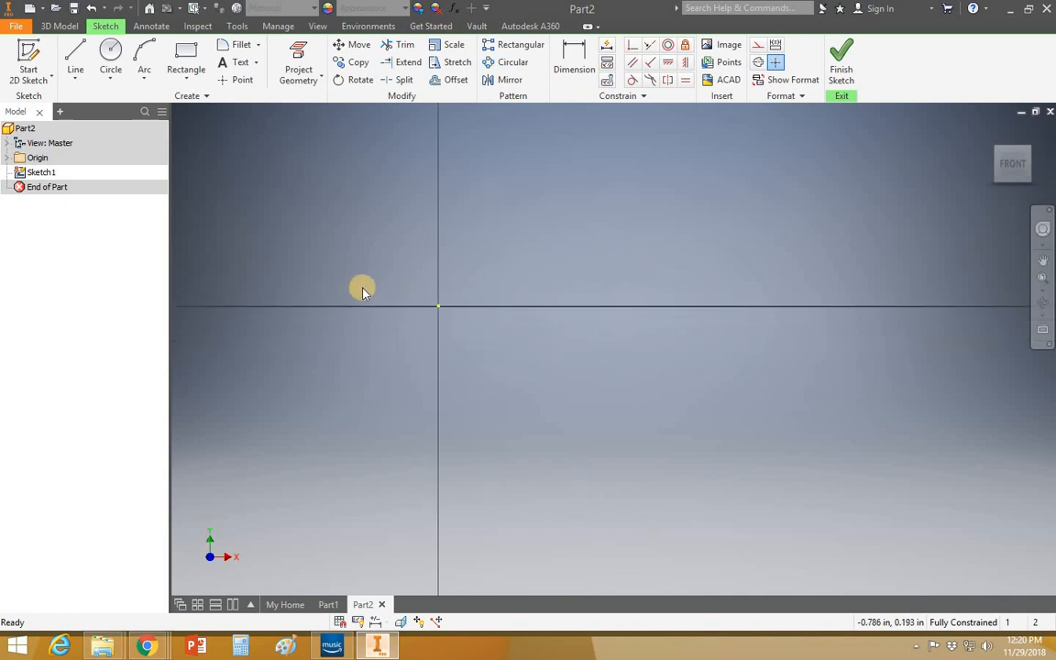
scroll(368, 290, up, 3)
middle_drag(480, 295, 485, 303)
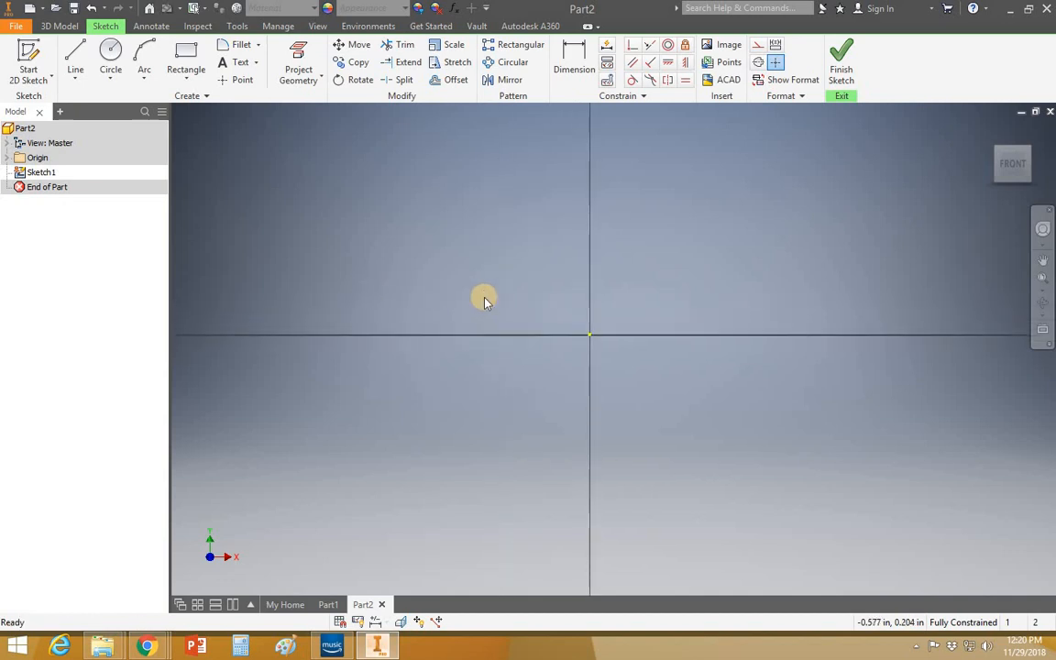
click(58, 26)
click(104, 26)
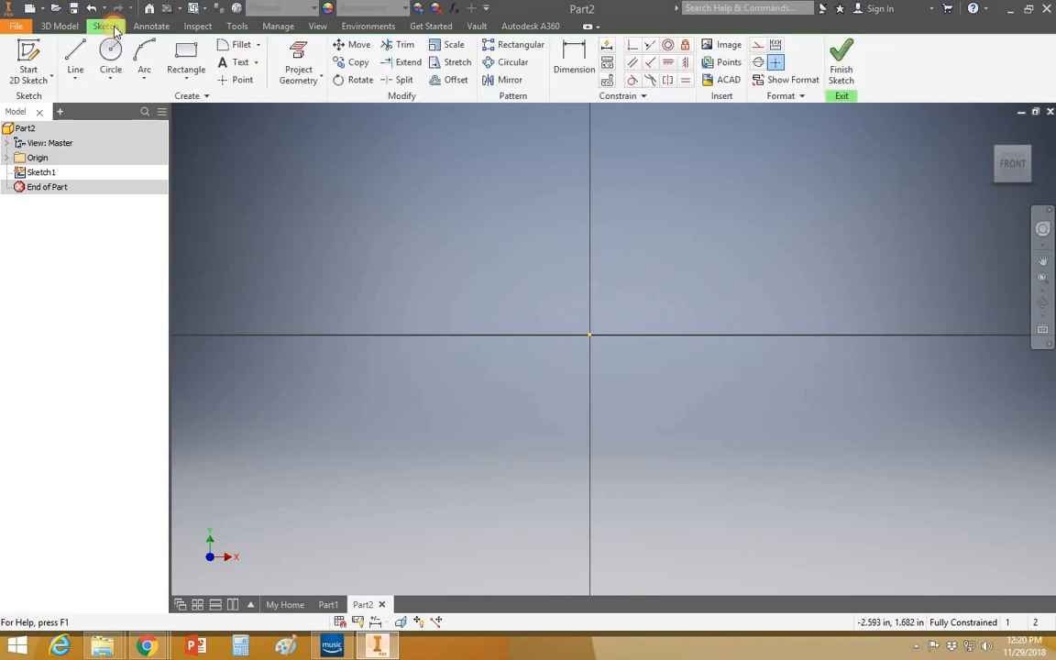
click(316, 27)
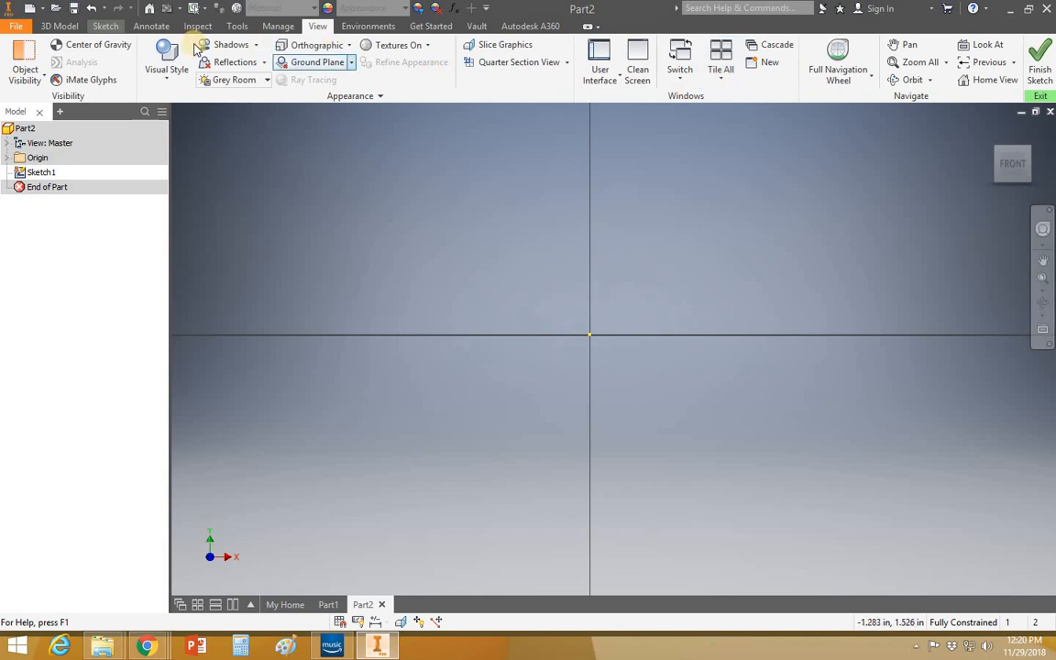
click(64, 26)
click(317, 27)
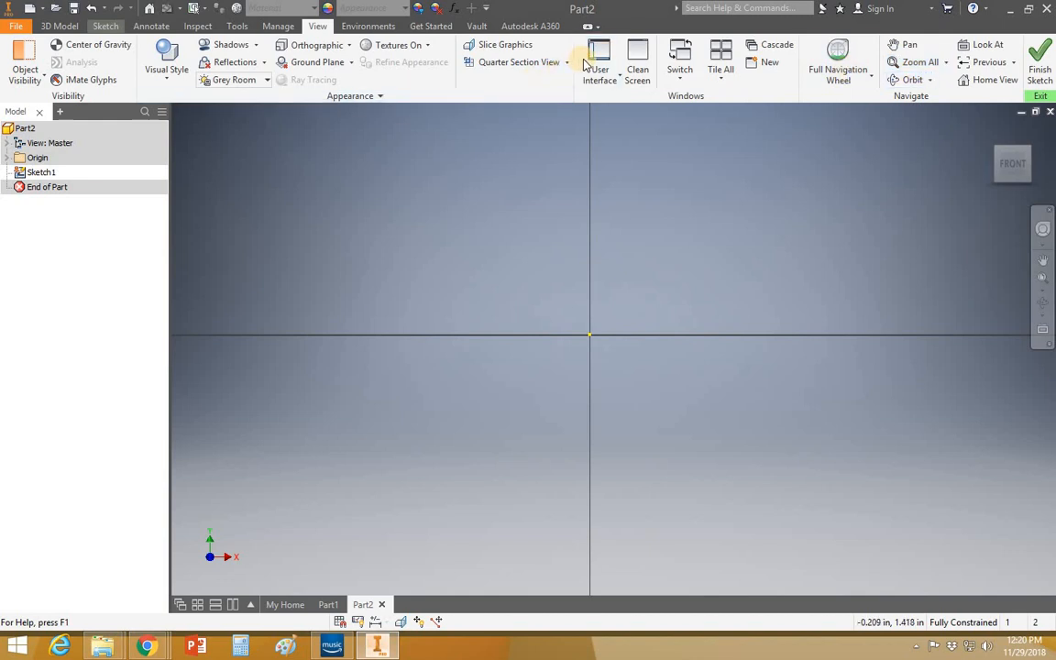
click(603, 77)
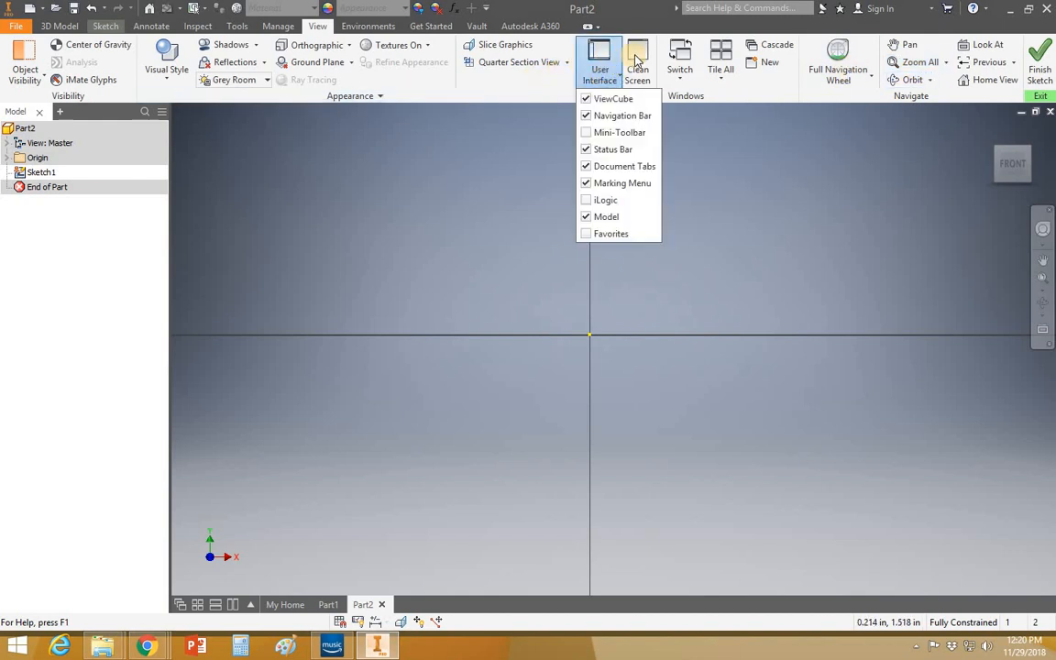
click(313, 175)
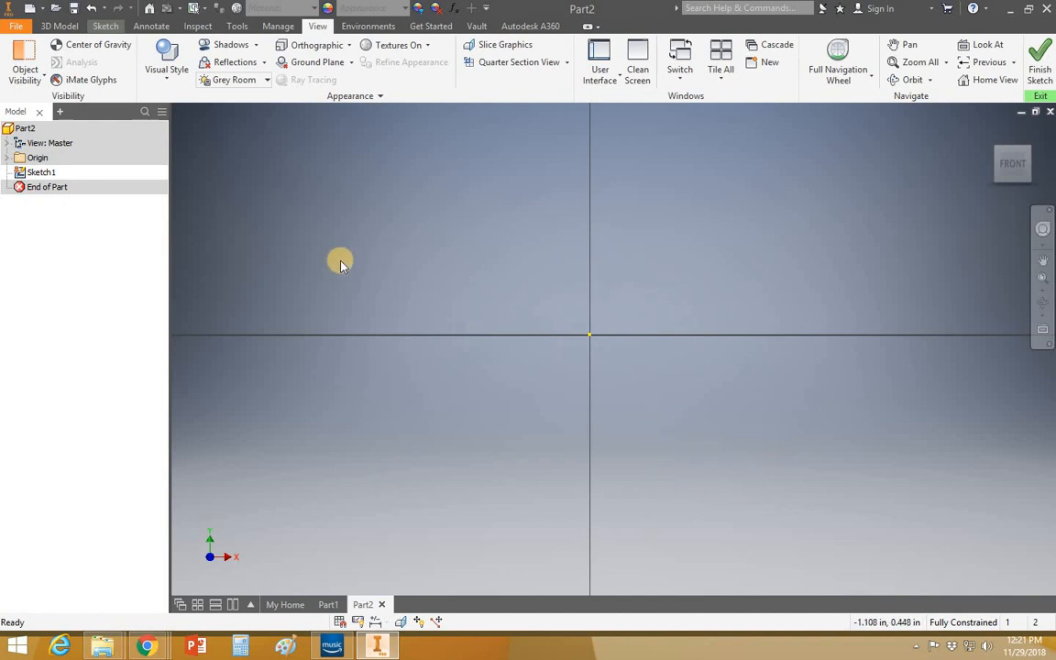
double_click(40, 173)
right_click(532, 271)
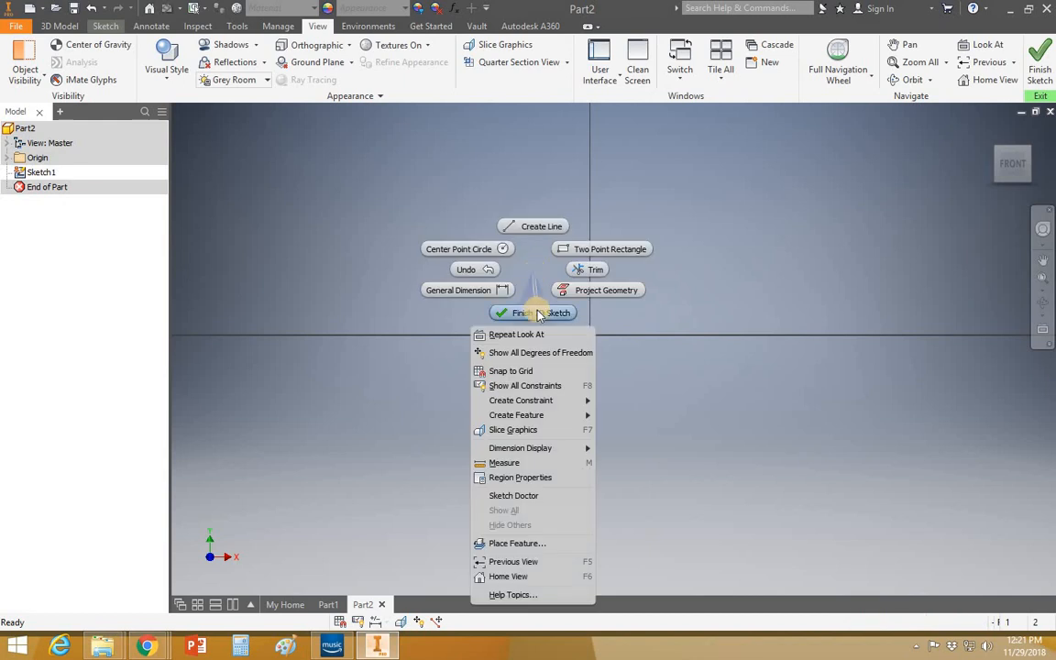
click(404, 198)
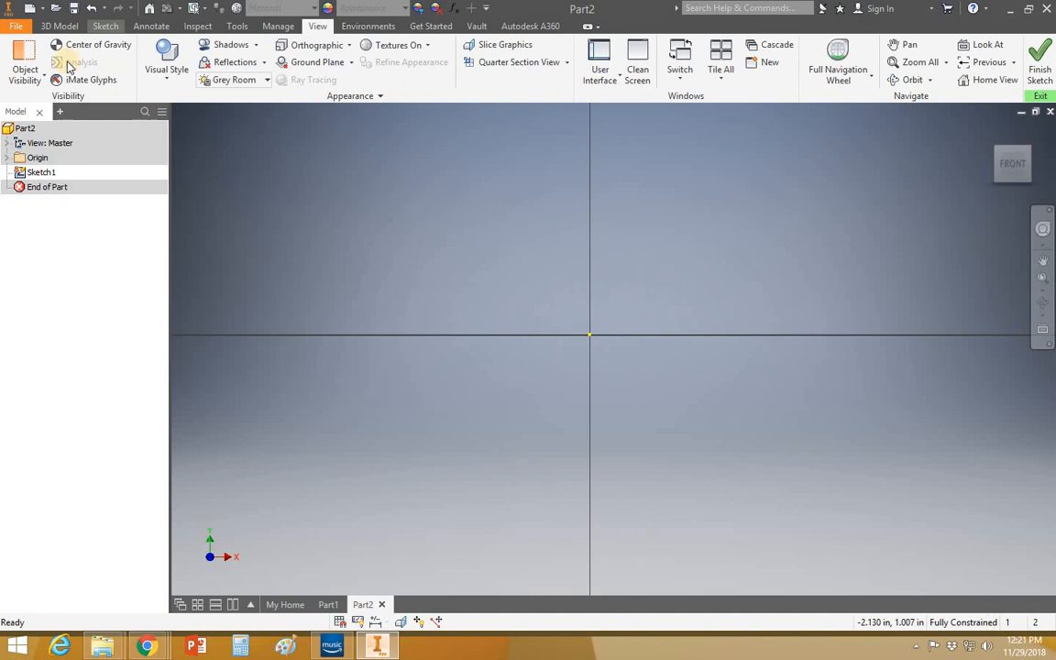
click(20, 27)
click(77, 148)
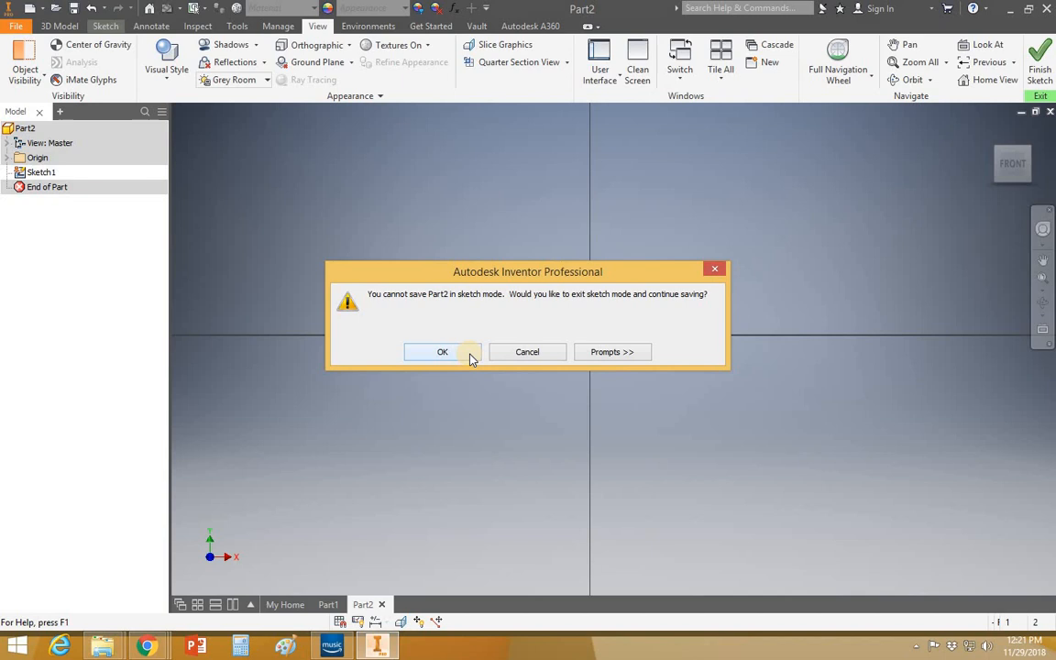
click(539, 352)
Finish the 2D sketch and save the part as "Iso 1" in the My Computer workspace folder
right_click(551, 267)
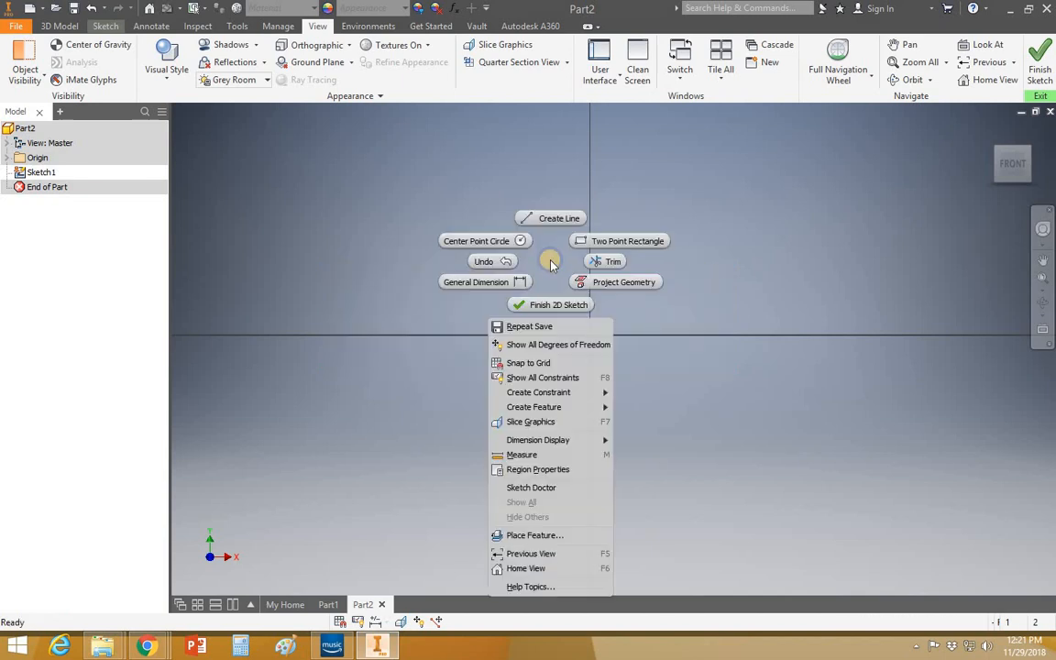
click(544, 306)
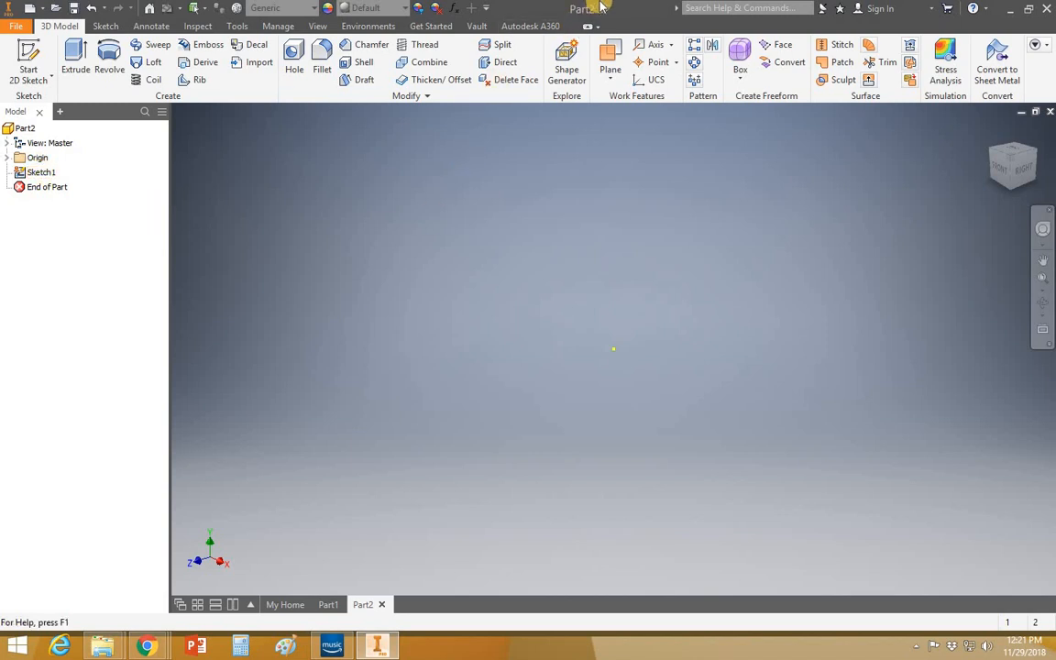
click(18, 27)
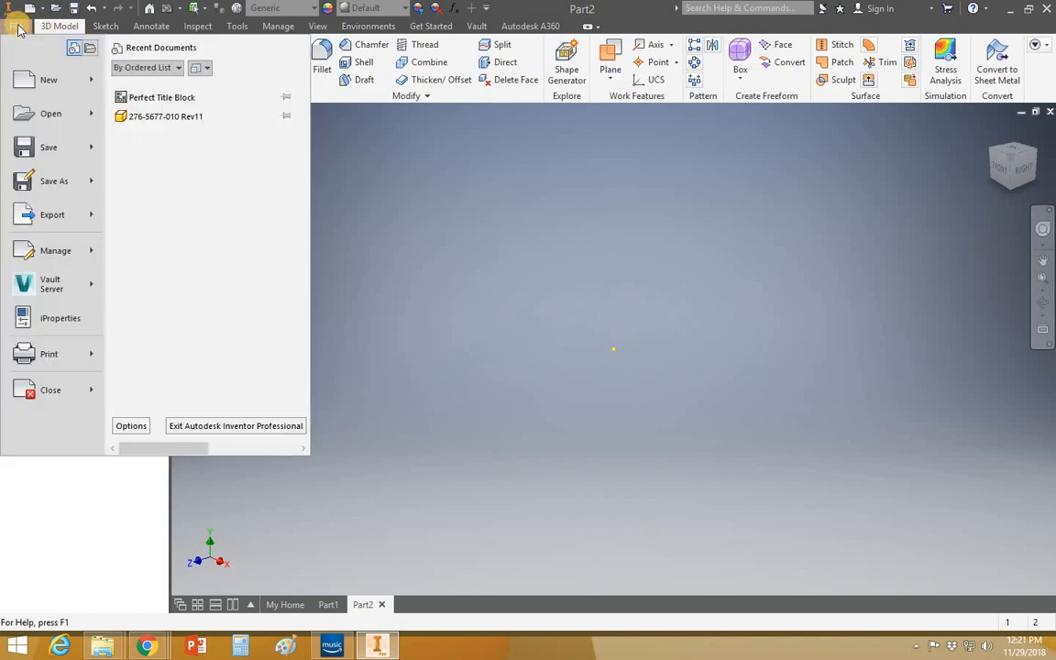
click(78, 146)
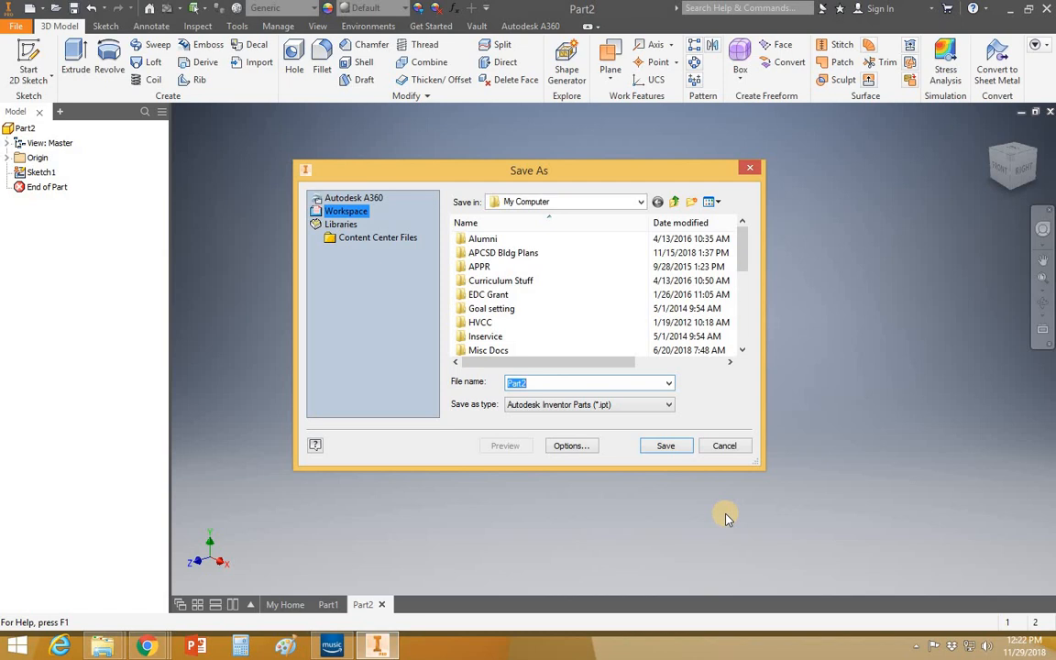
text(I)
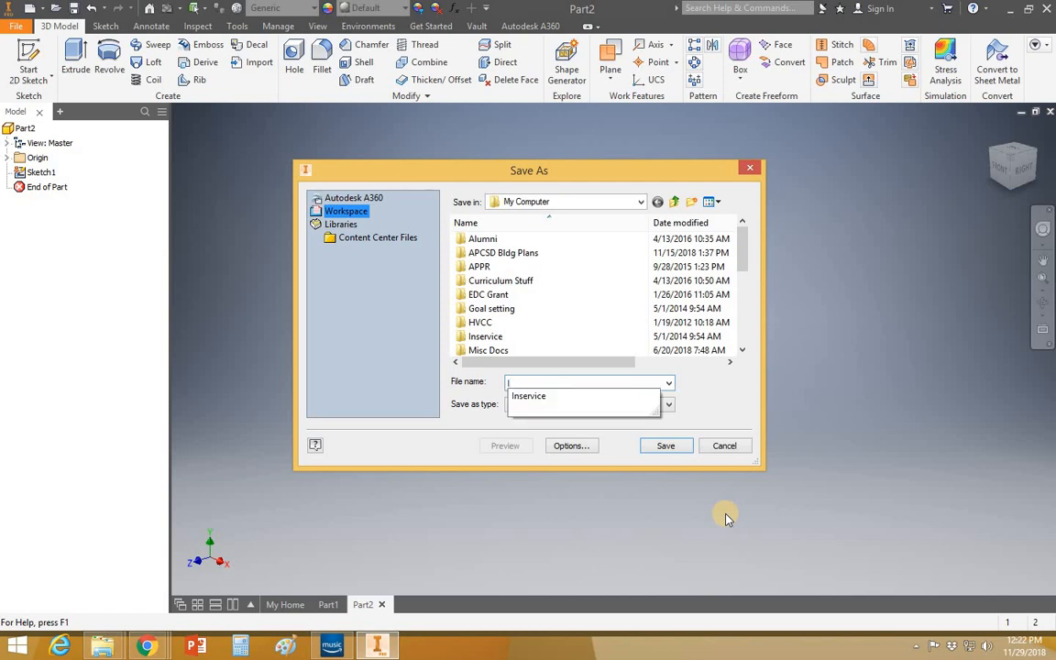
text(so 1)
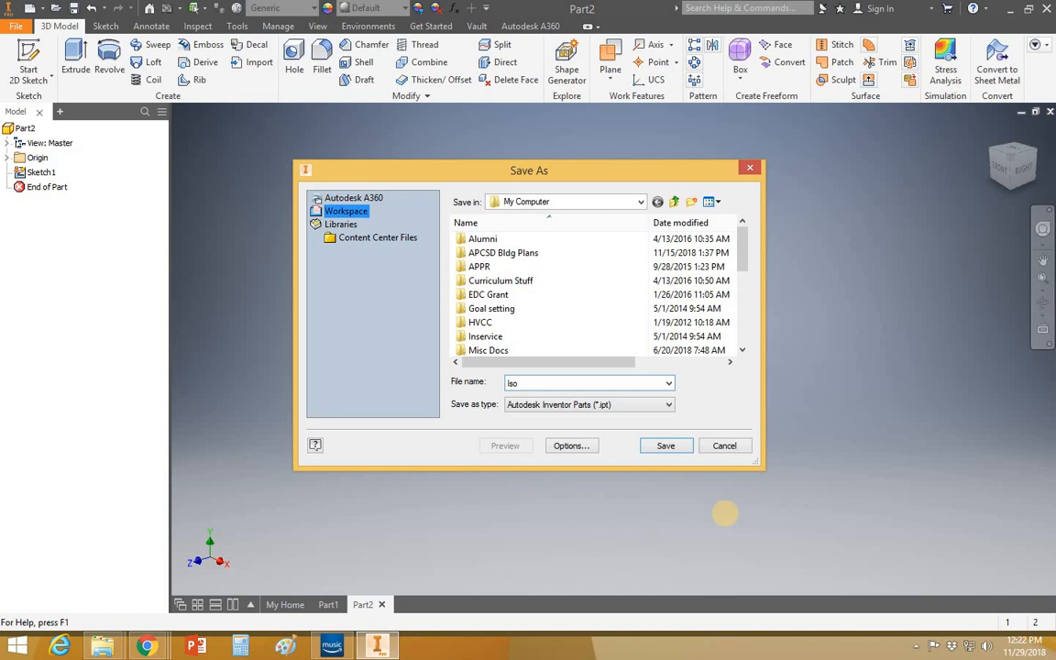
click(667, 446)
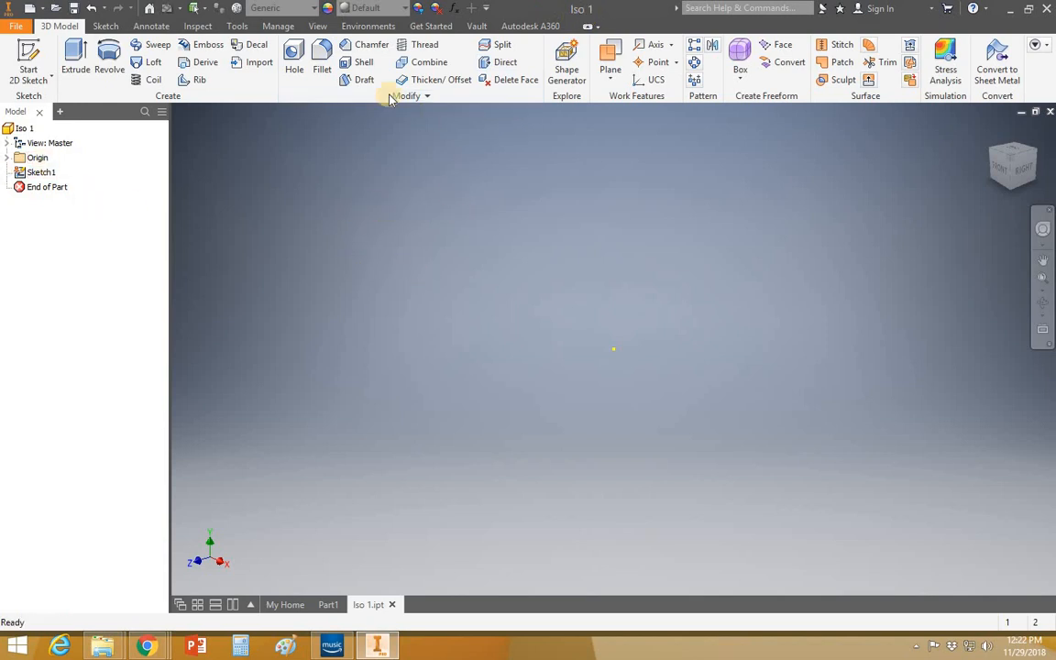
Toggle the display of the ViewCube, Status Bar, Document Tabs and Model browser off and back on, and enable the Mini-Toolbar
click(315, 26)
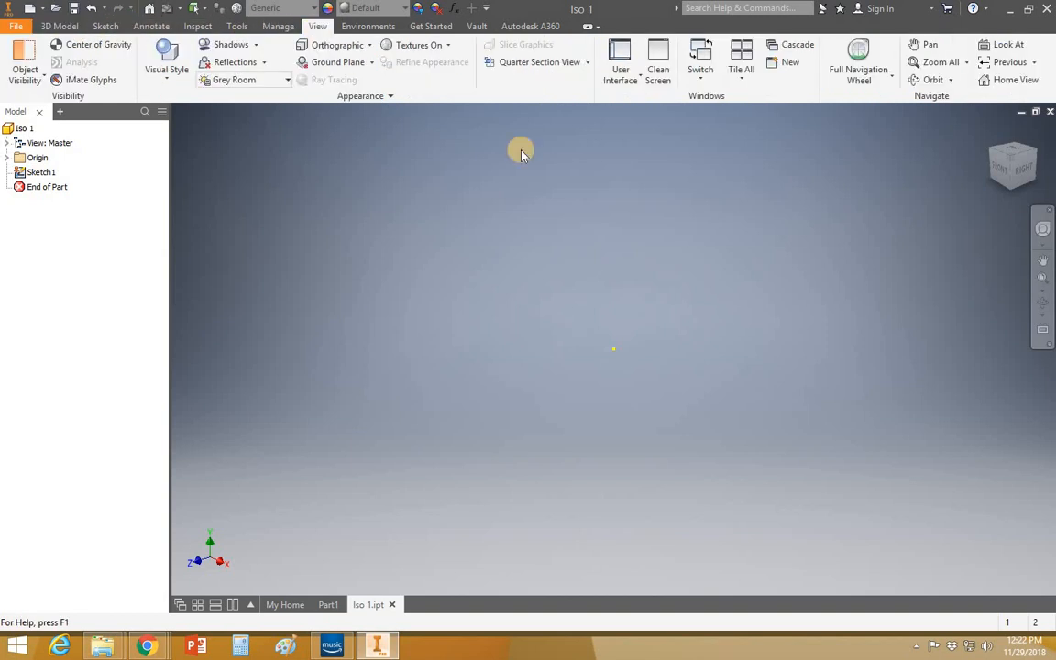
click(610, 71)
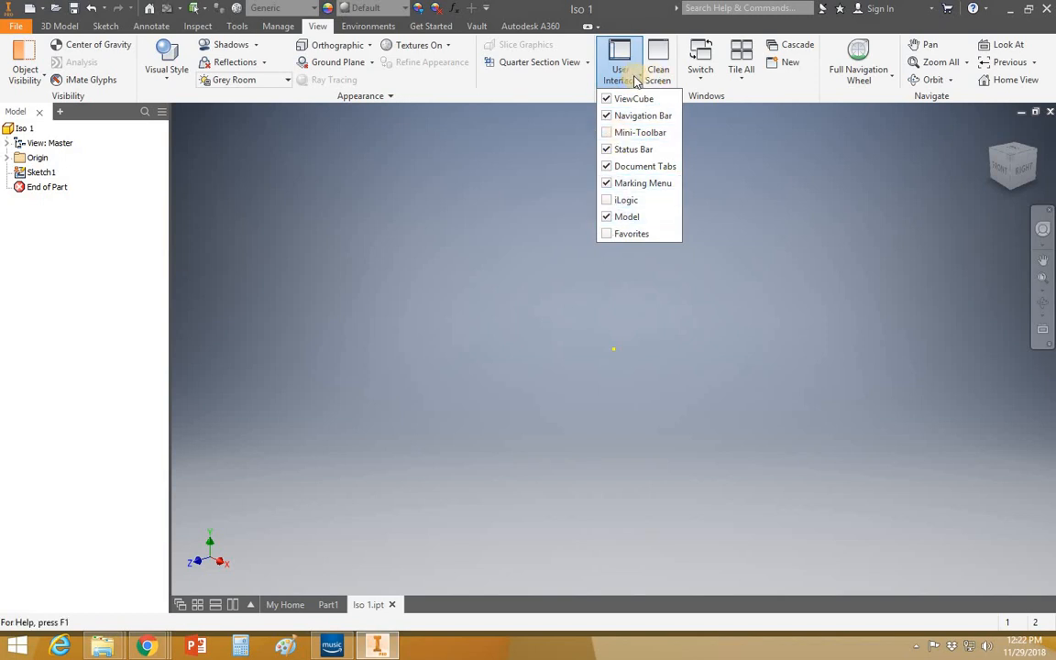
click(610, 100)
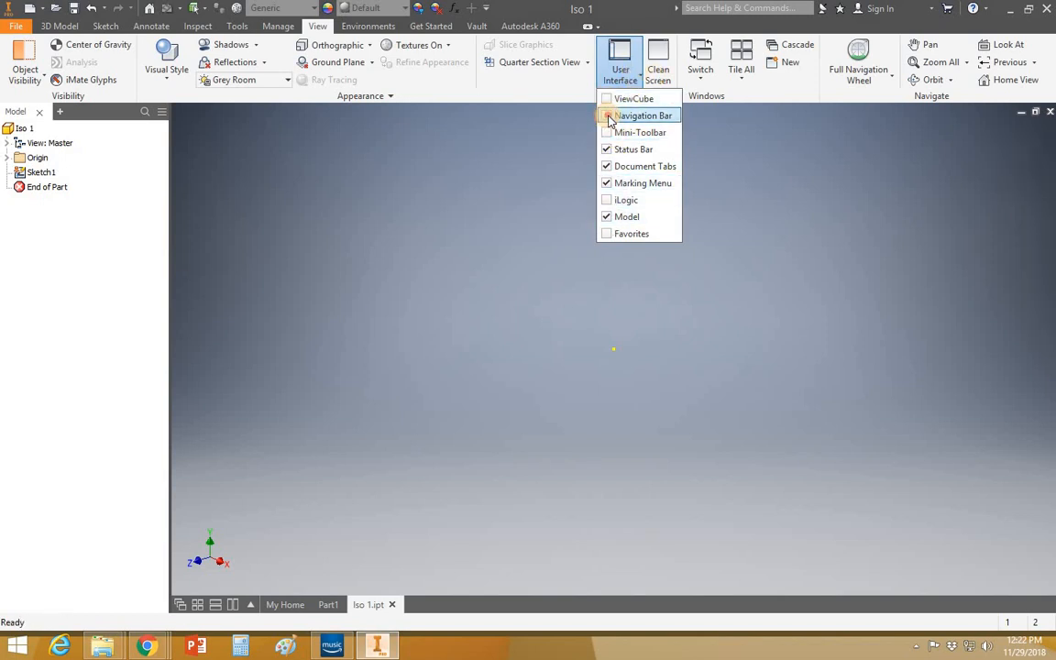
click(610, 100)
click(608, 150)
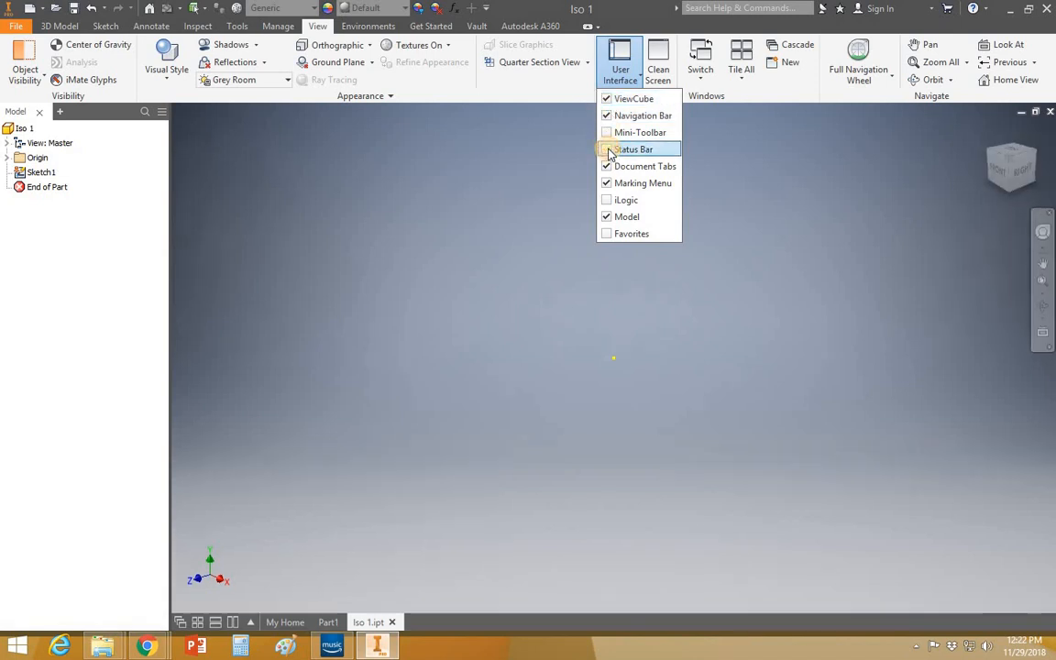
click(608, 150)
click(608, 167)
click(608, 167)
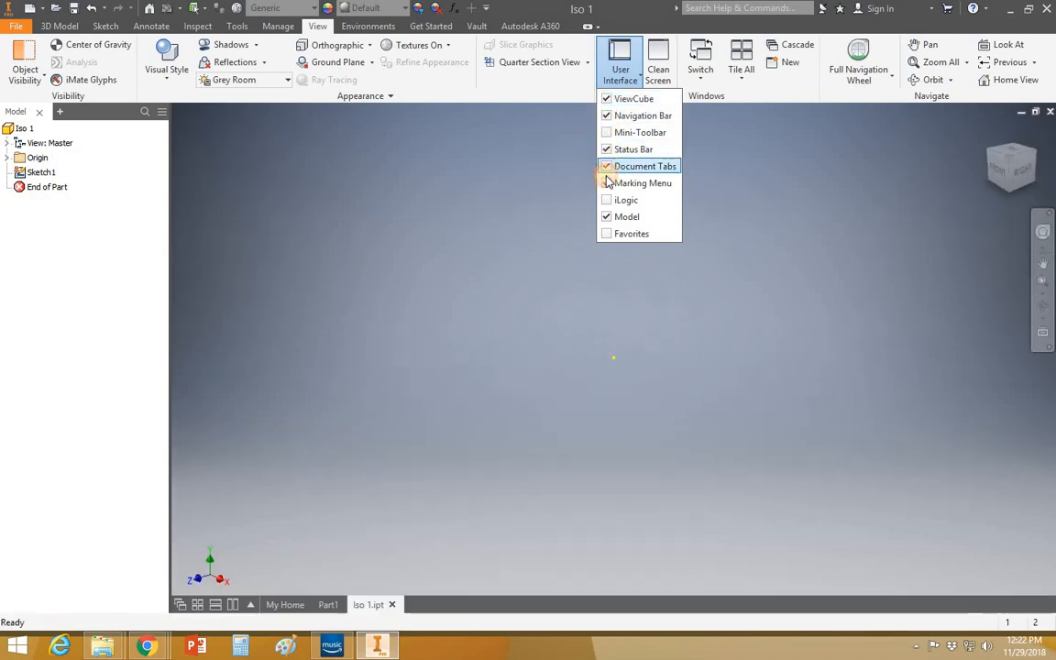
click(607, 184)
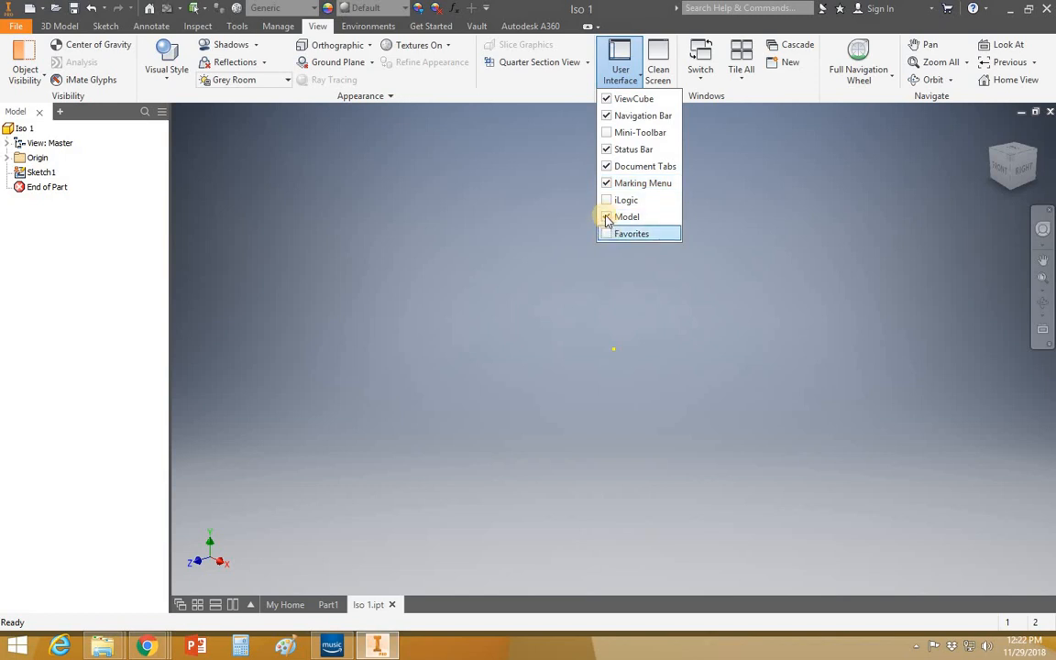
click(607, 217)
click(607, 218)
click(612, 220)
click(610, 218)
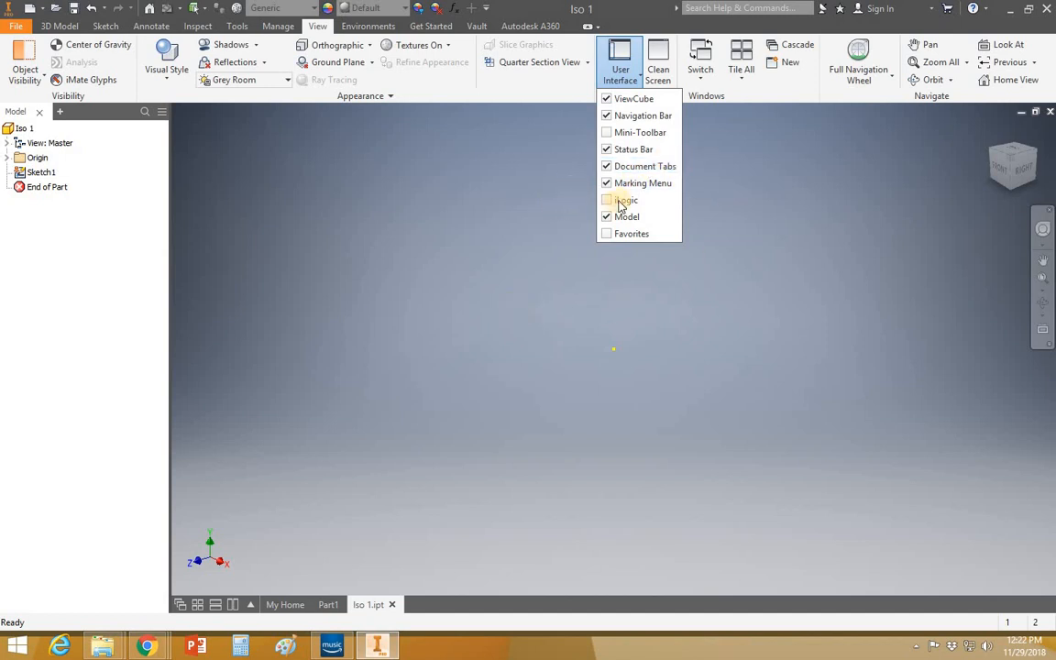
click(606, 133)
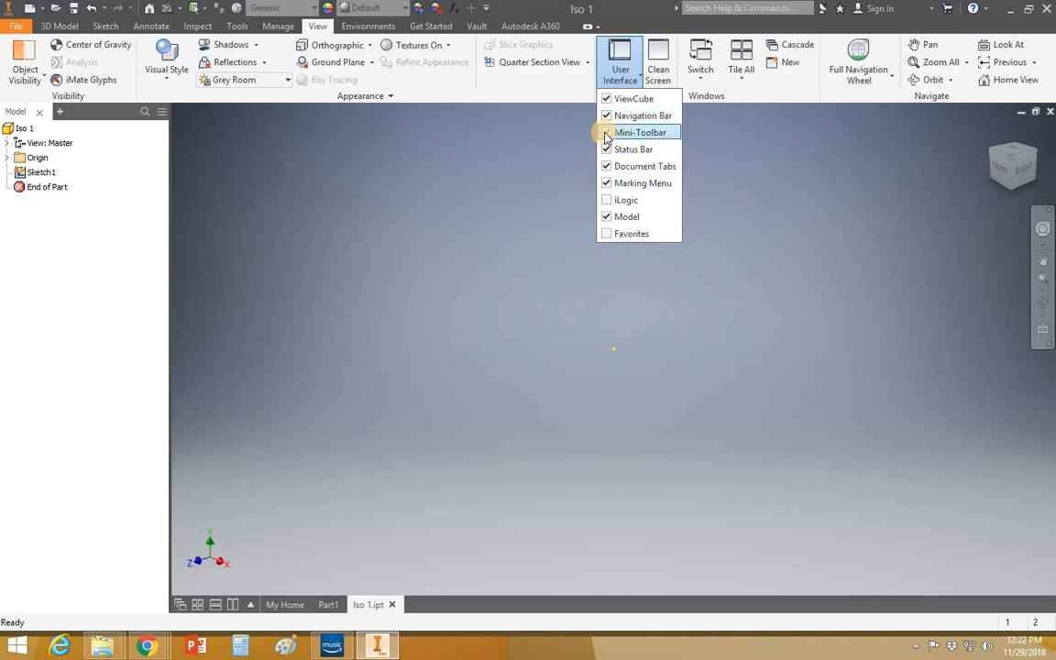
click(533, 241)
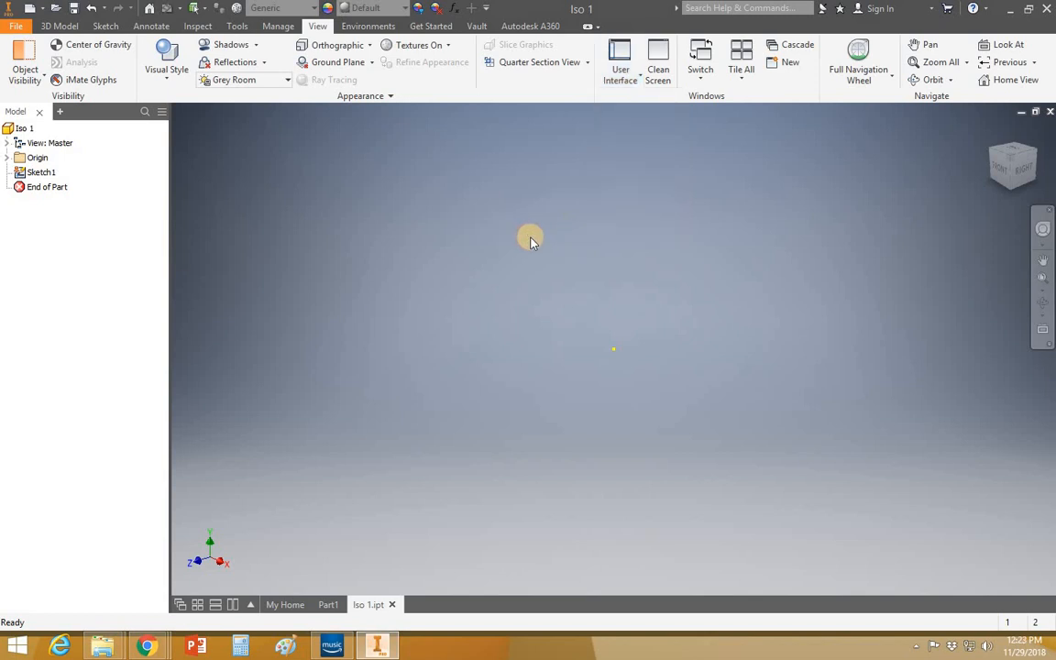